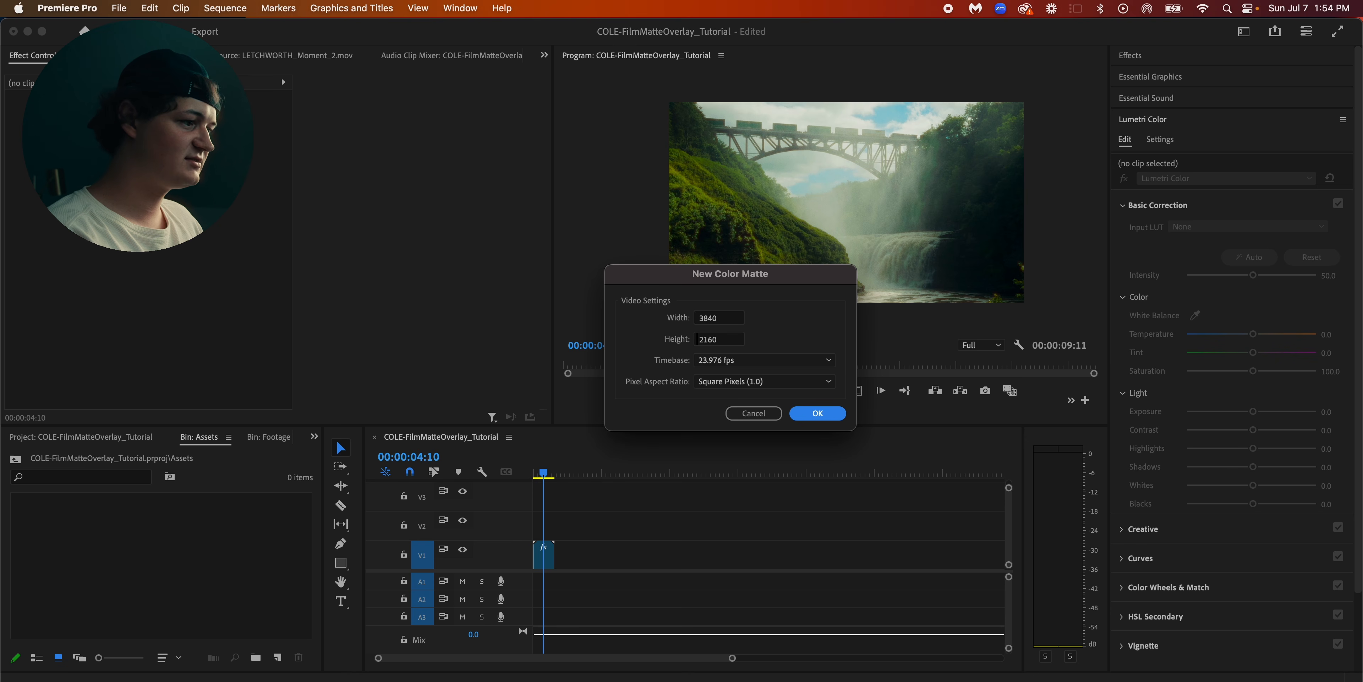
# Set the new color matte's width to 7680 and height to 4320 and accept the video settings
pyautogui.doubleClick(730, 318)
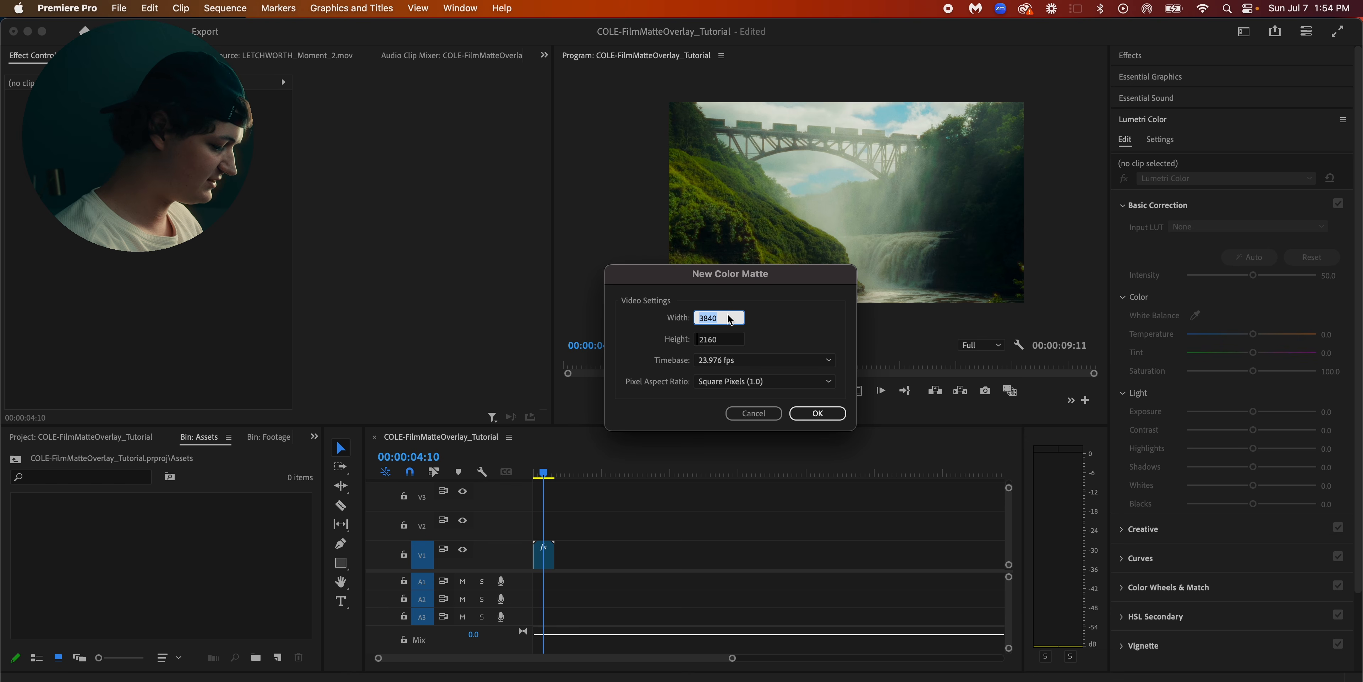
pyautogui.write('76')
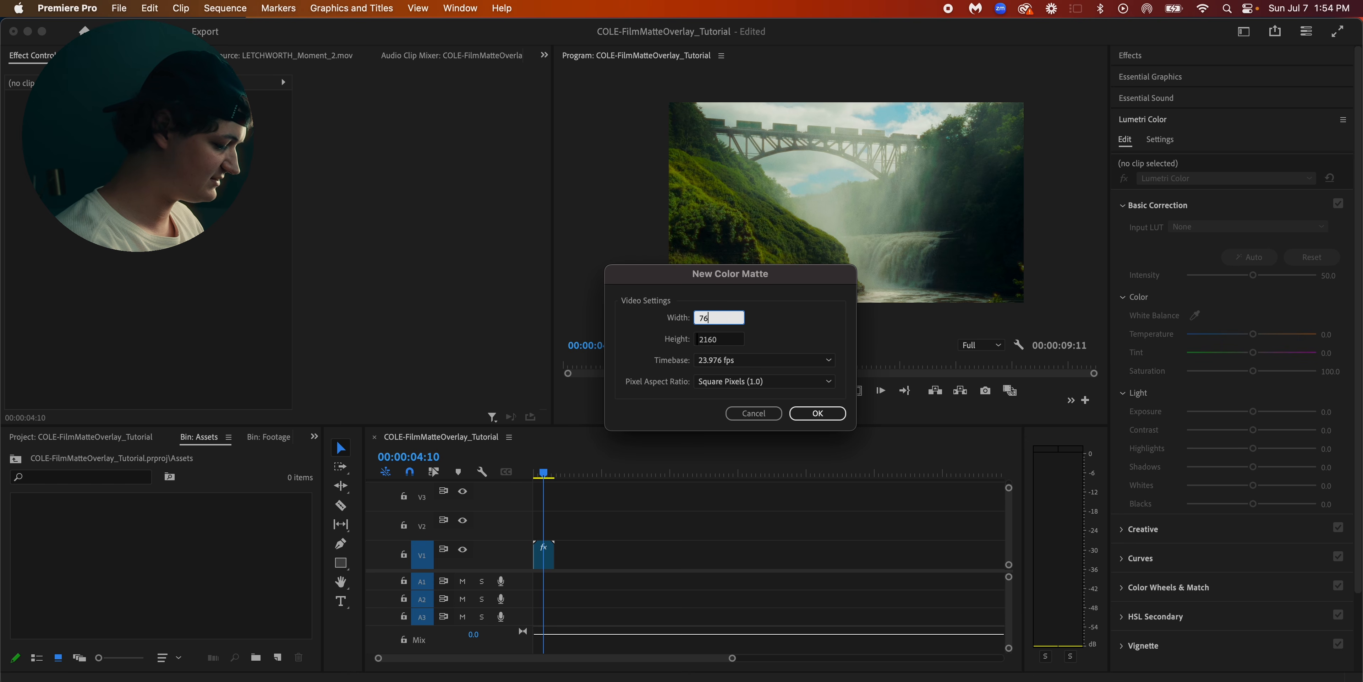
pyautogui.doubleClick(738, 343)
pyautogui.write('43')
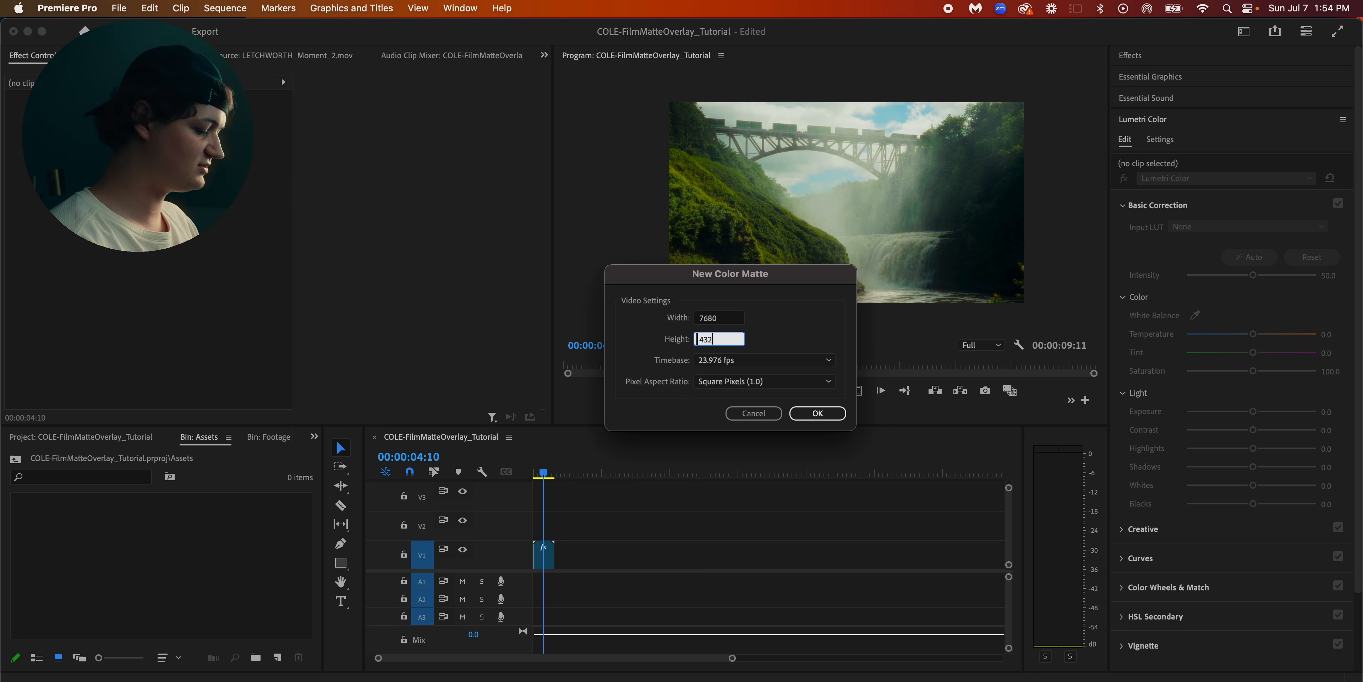
pyautogui.click(817, 413)
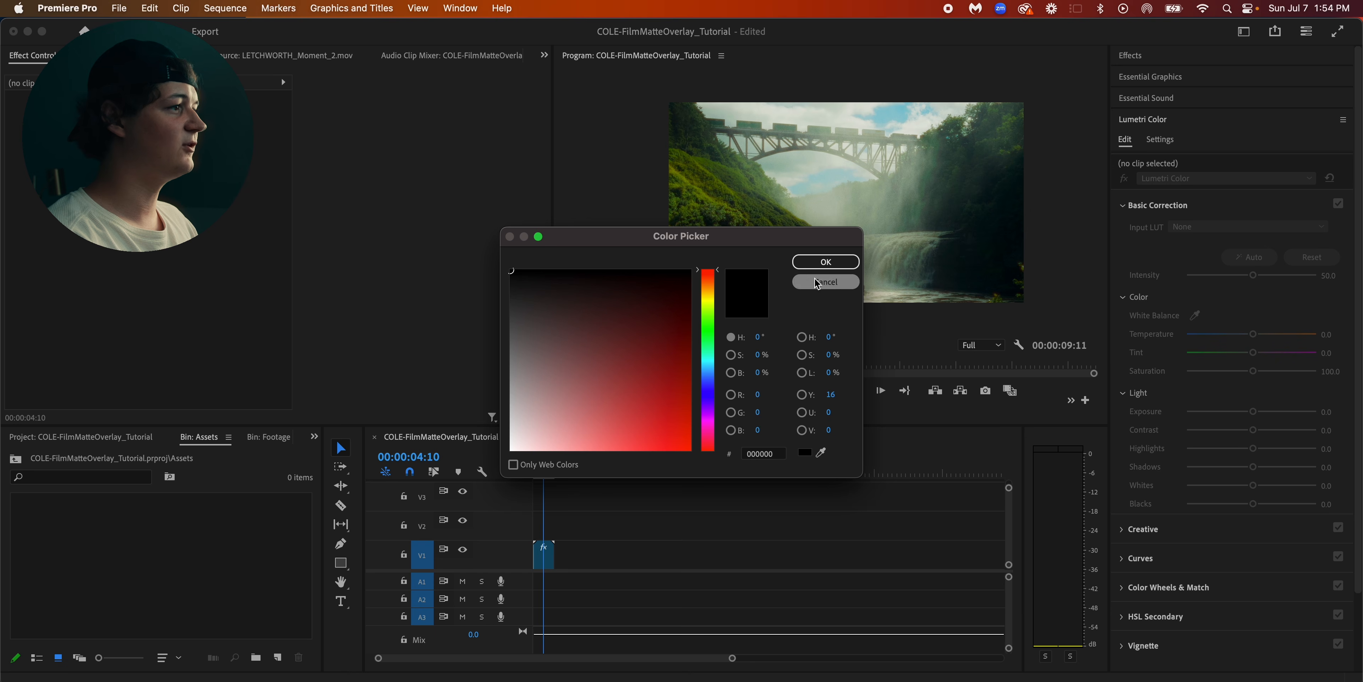
# Accept black (000000) as the matte color and name the matte FILM MATTE OVERLAY
pyautogui.moveTo(699, 247); pyautogui.dragTo(732, 228)
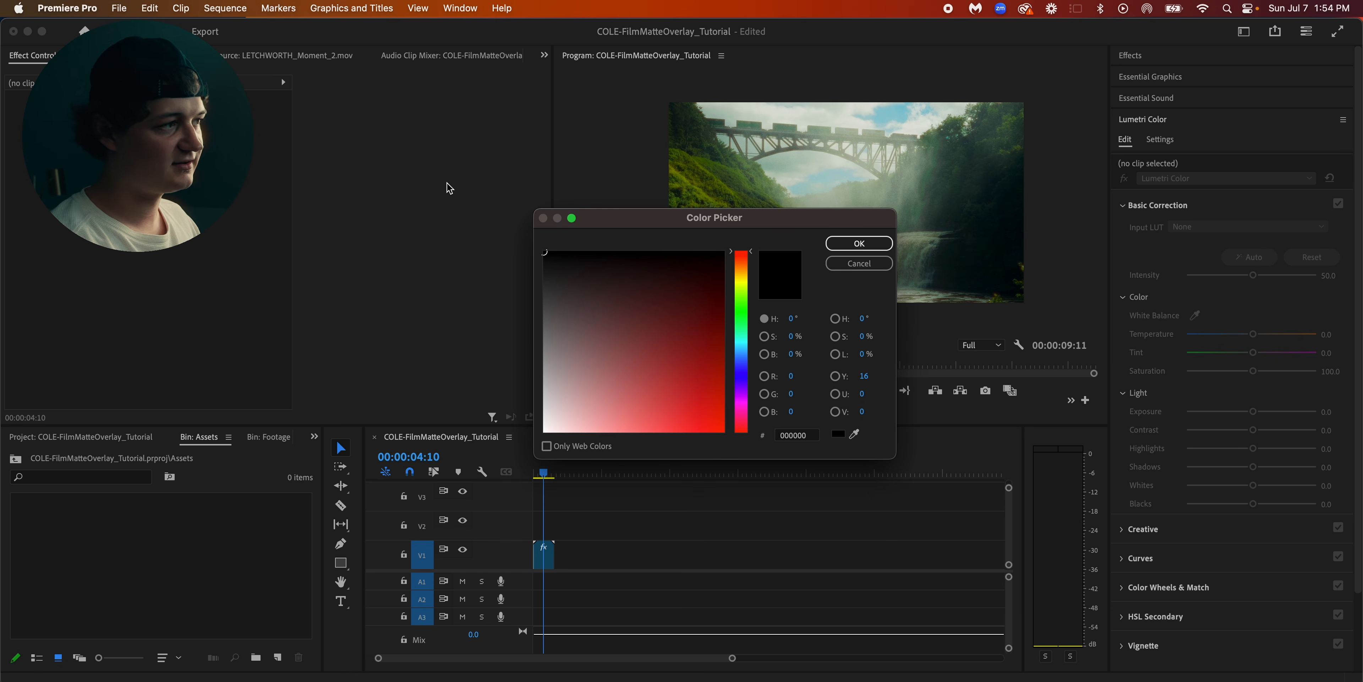
pyautogui.click(858, 244)
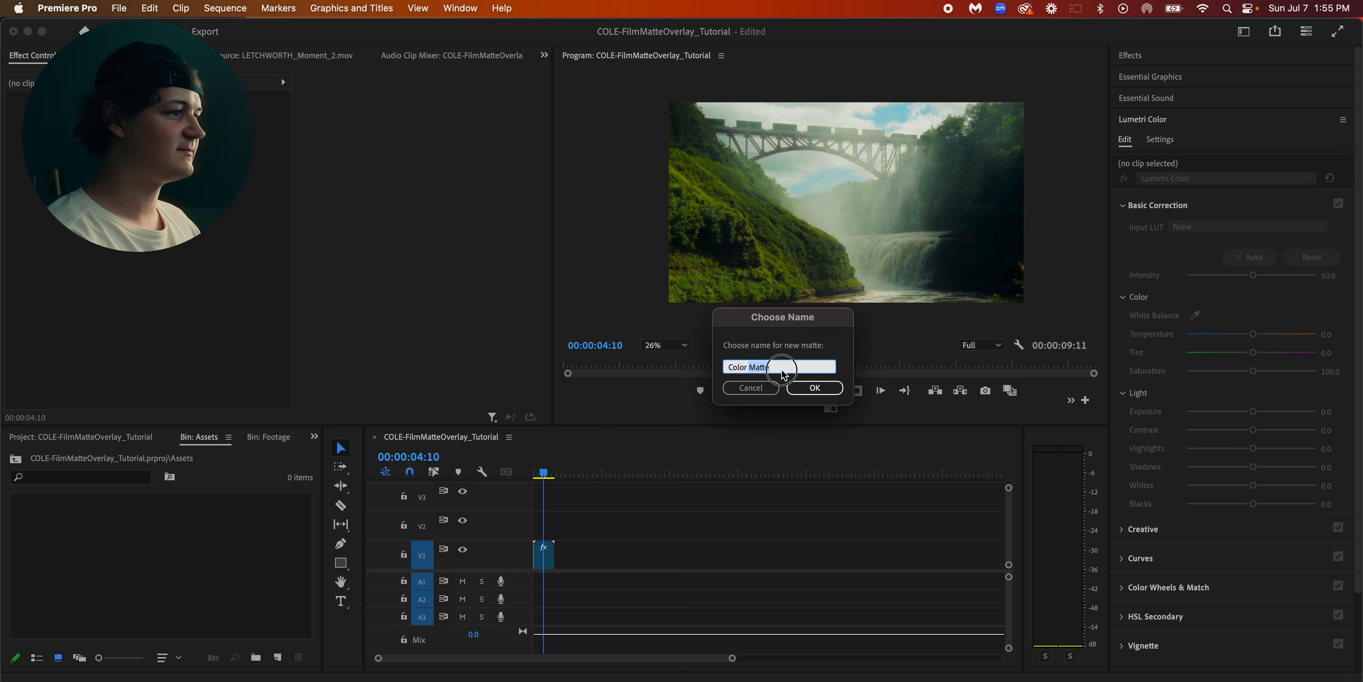
pyautogui.write('FILM MATTE OVERLAY')
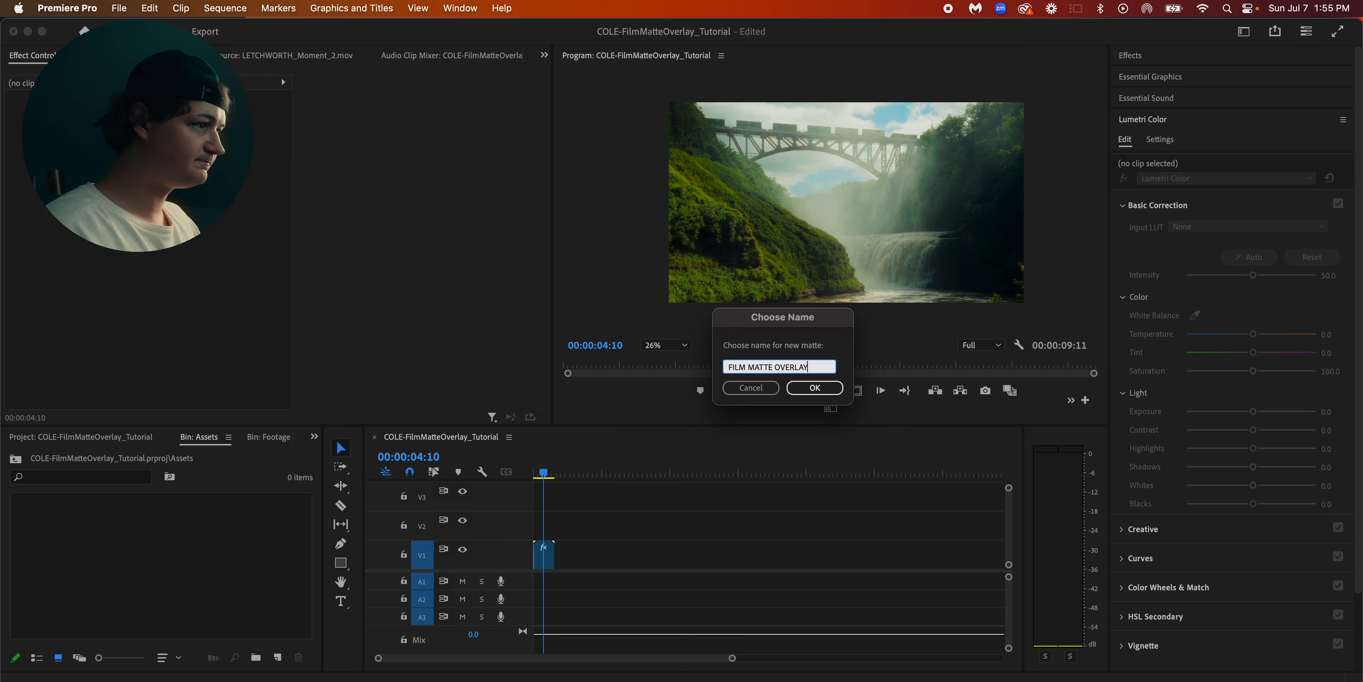
pyautogui.press('Return')
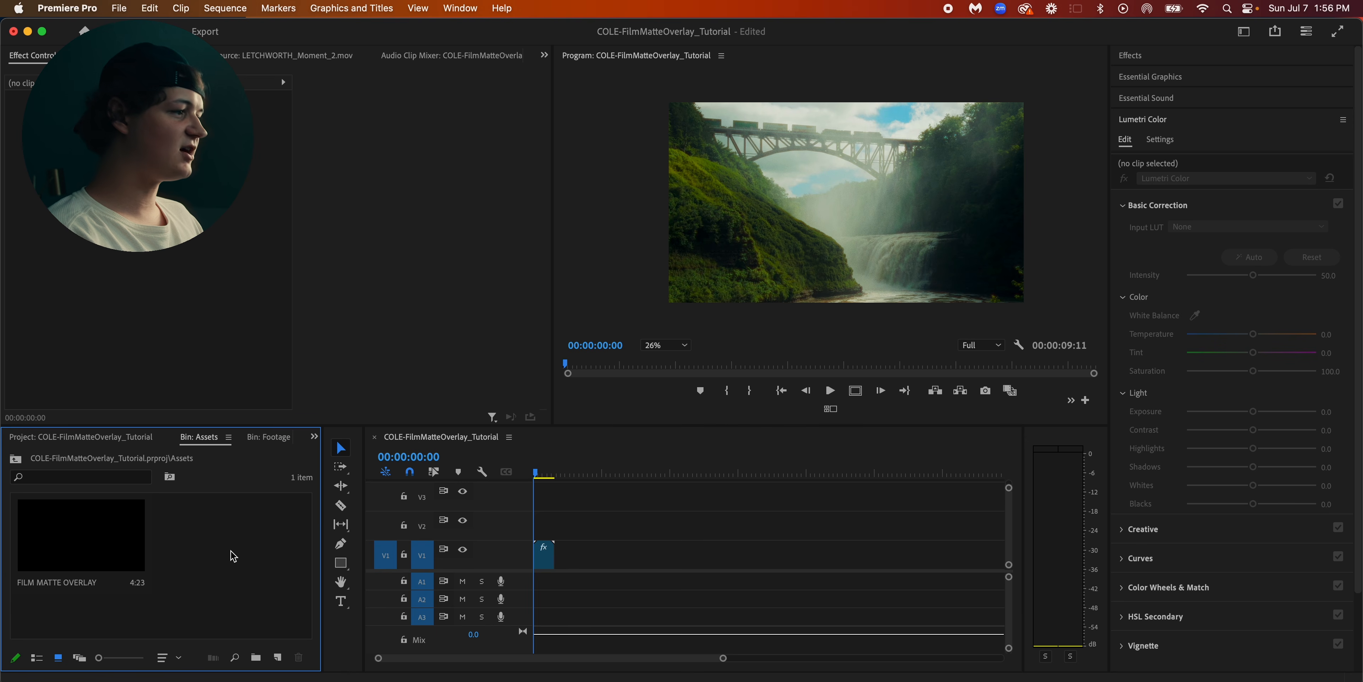
# Place FILM MATTE OVERLAY on track V2 above the footage and extend it to about 52 seconds
pyautogui.moveTo(114, 559); pyautogui.dragTo(651, 524)
pyautogui.click(594, 534)
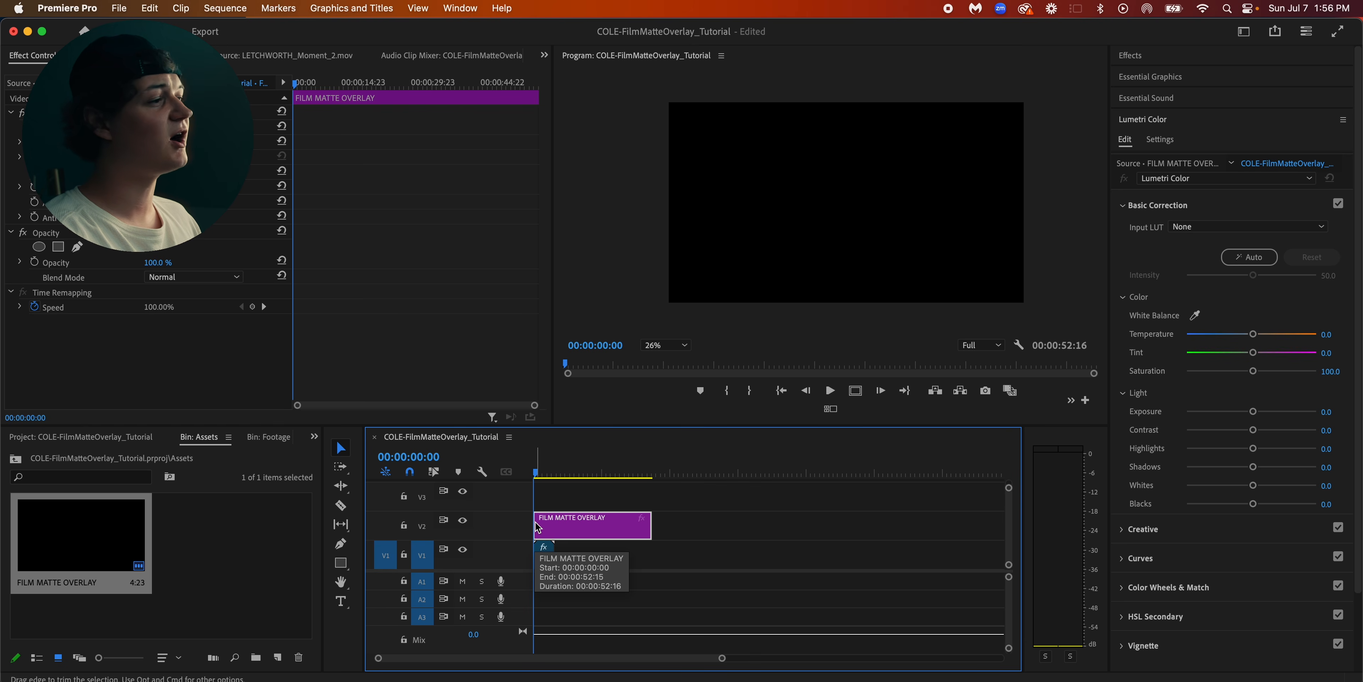
pyautogui.click(784, 521)
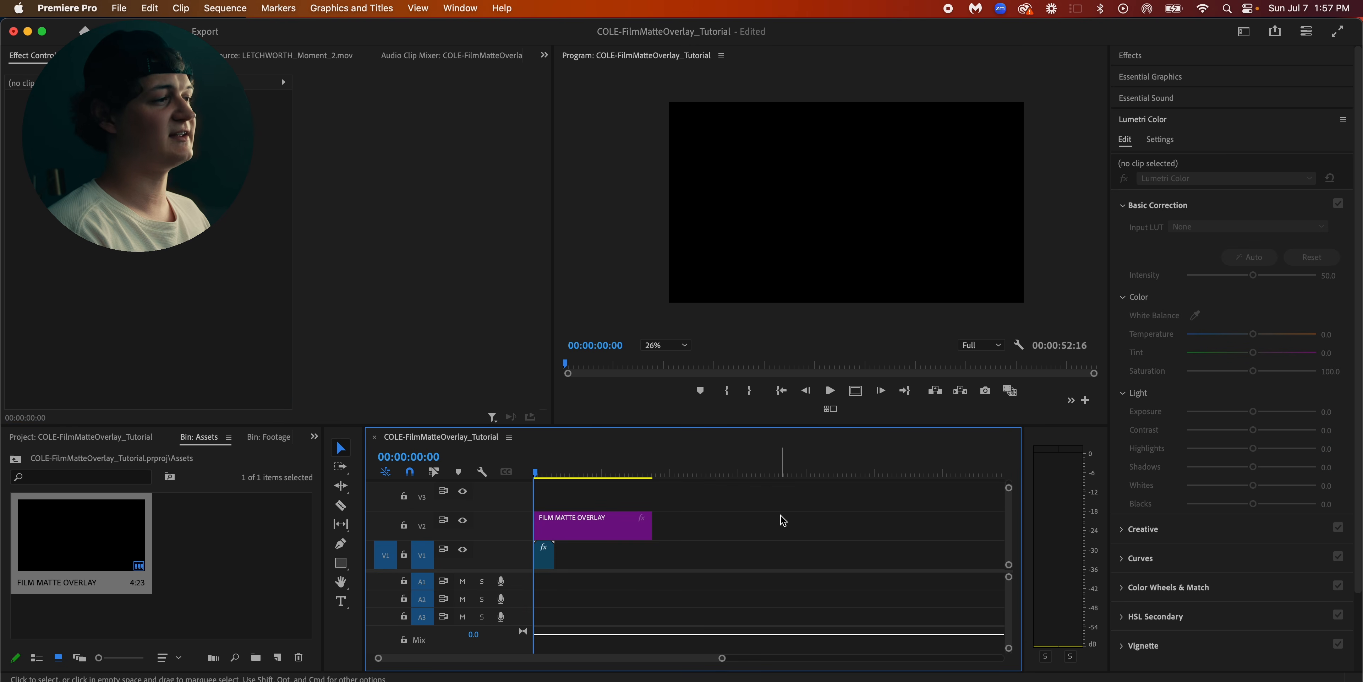
# Reposition the Safe Margins button after the step-forward button in the Program monitor's controls, and display the safe margins
pyautogui.click(855, 390)
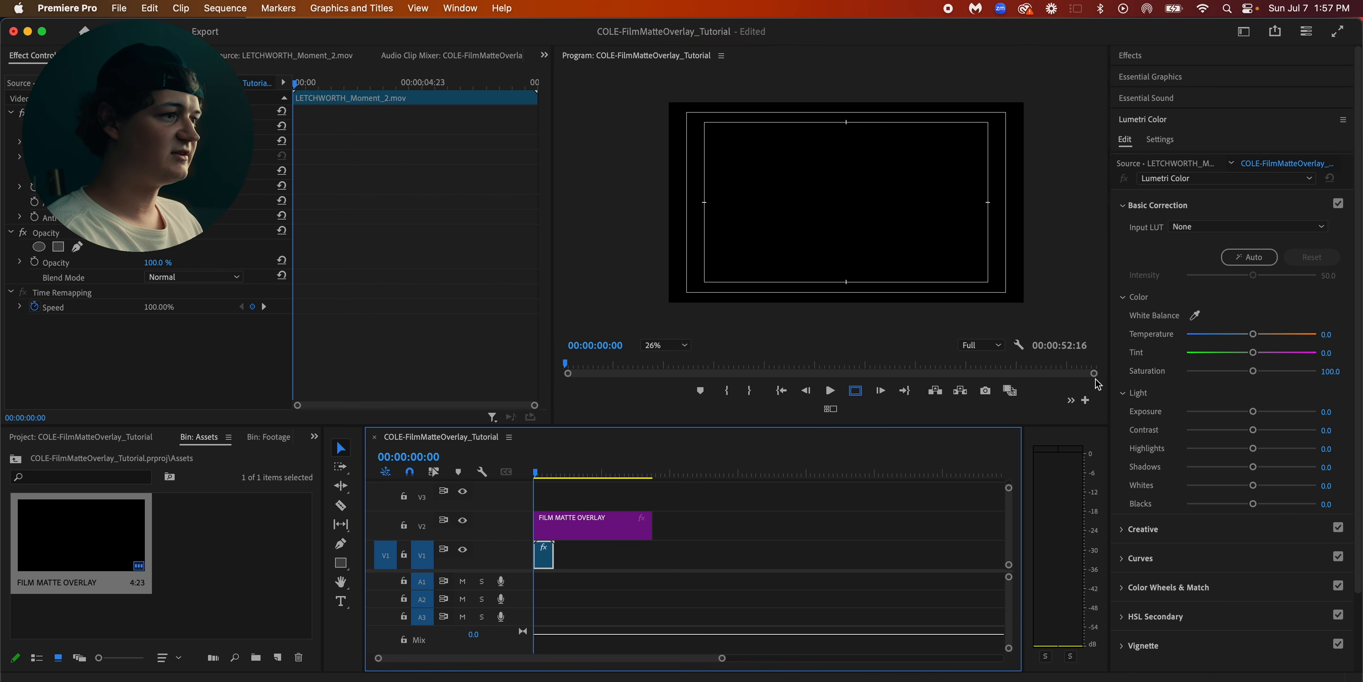
pyautogui.click(1086, 400)
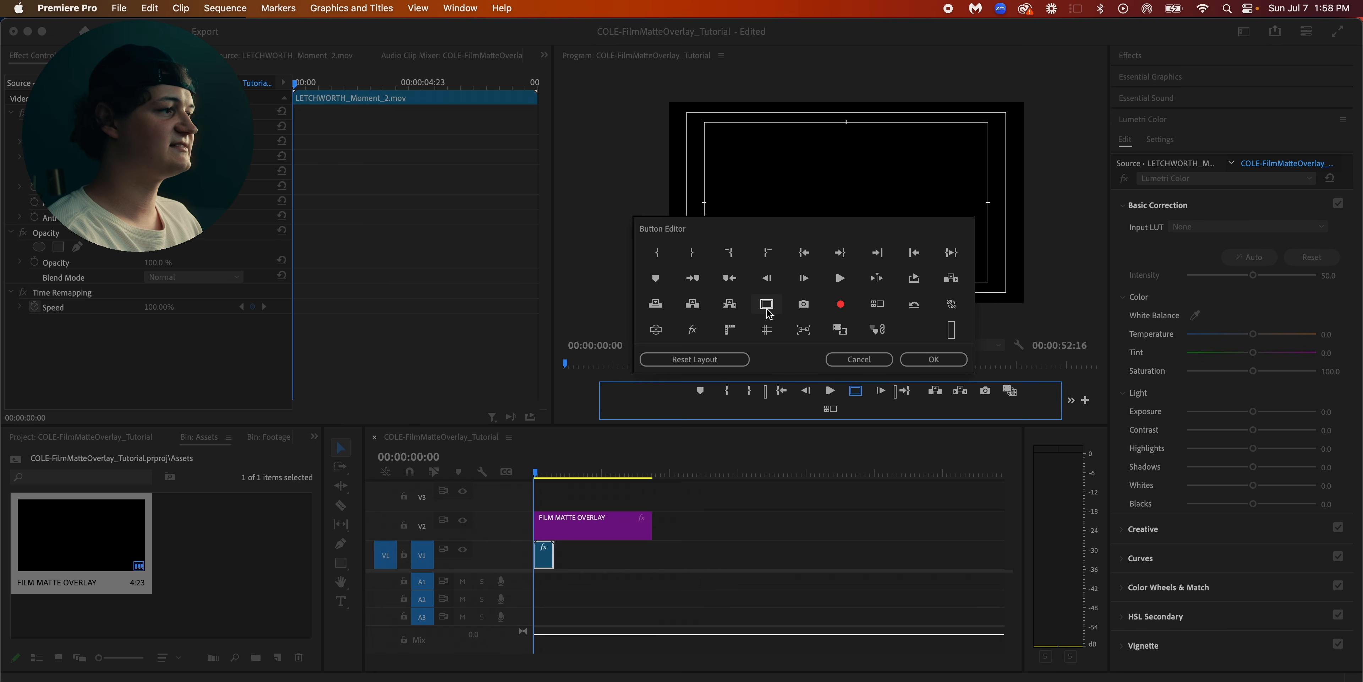
pyautogui.moveTo(766, 310); pyautogui.dragTo(907, 392)
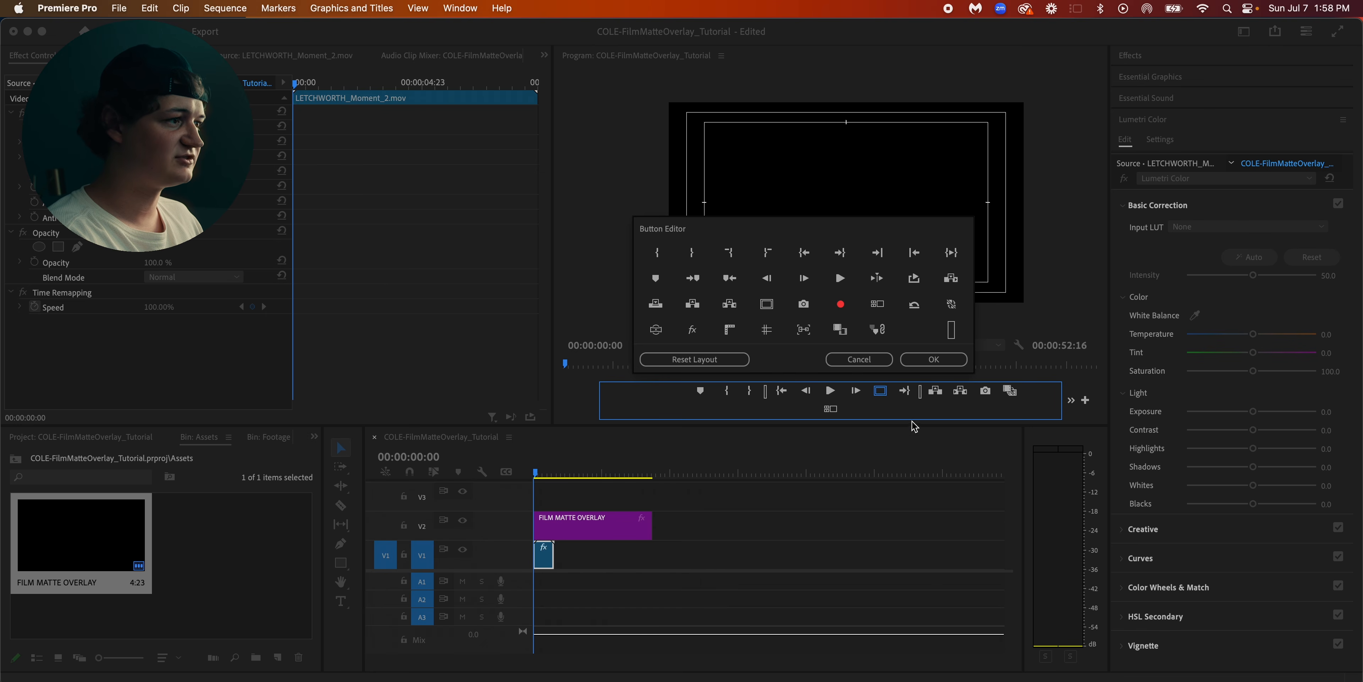
pyautogui.click(934, 359)
pyautogui.click(880, 392)
pyautogui.click(880, 392)
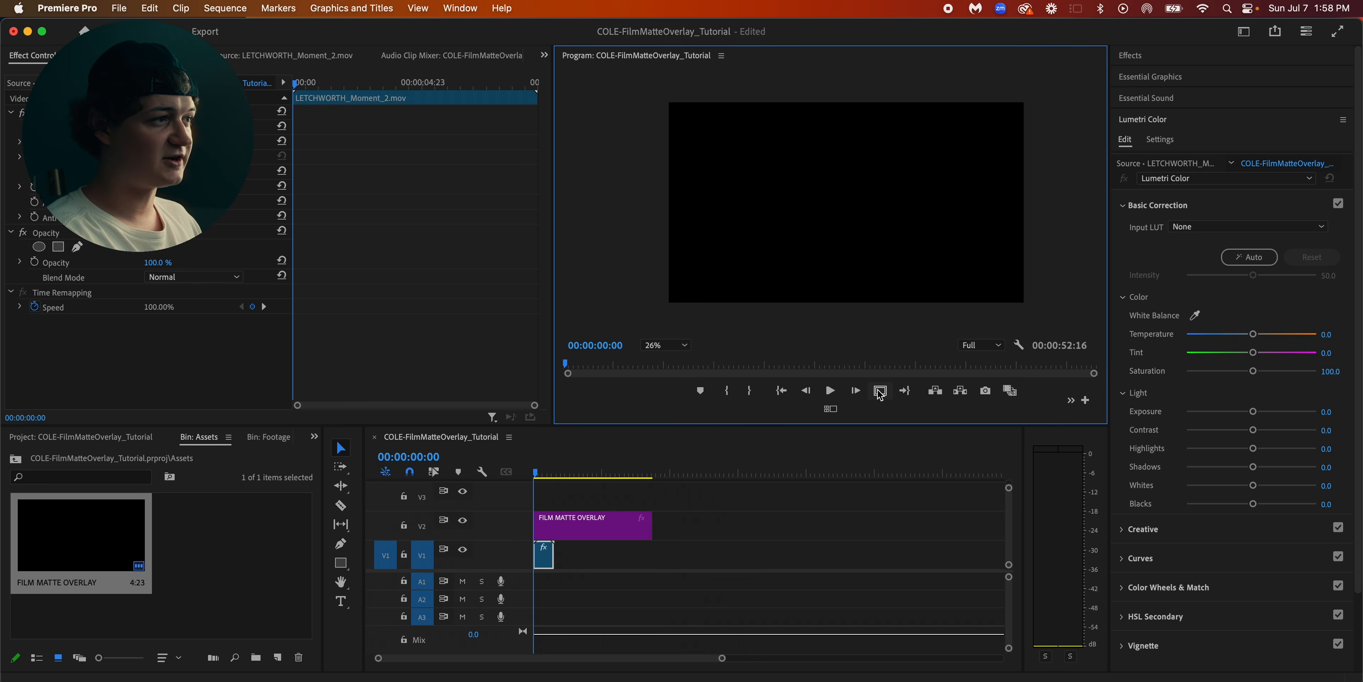
pyautogui.click(880, 392)
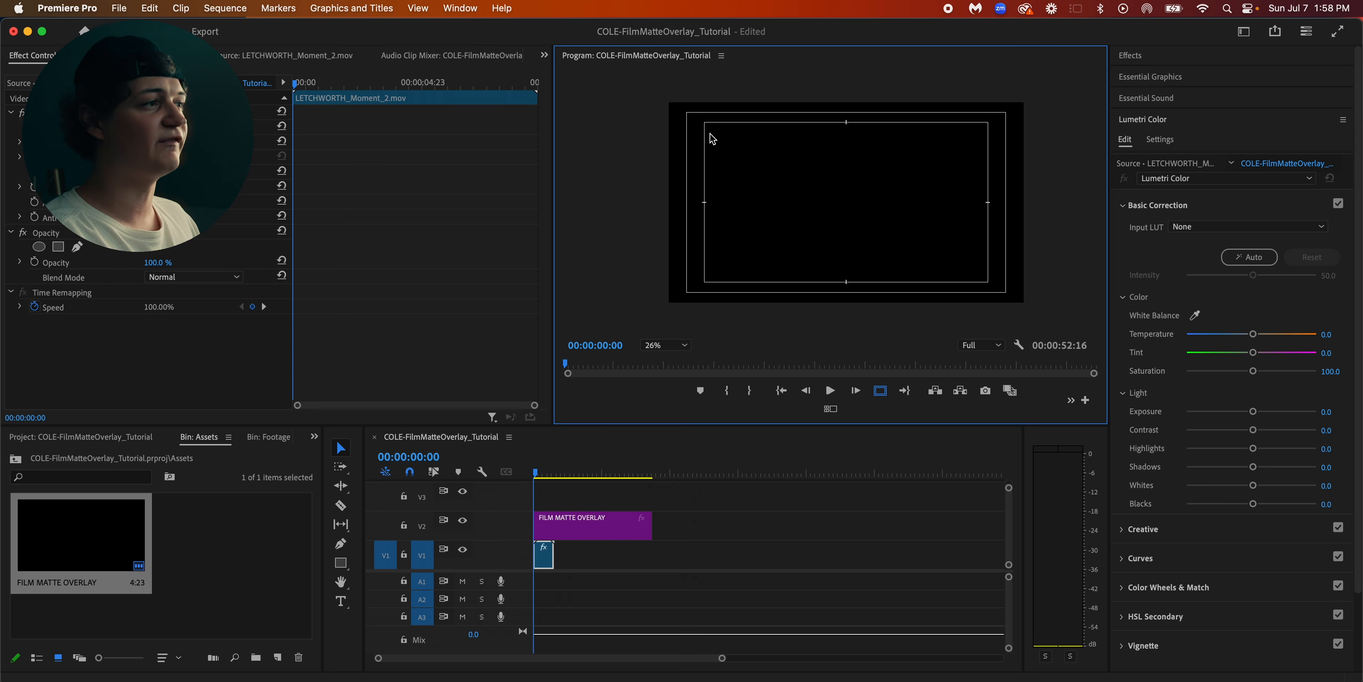
# Start a free-draw opacity mask on the overlay clip, placing its first point at the outer safe margin's upper-left corner
pyautogui.click(593, 525)
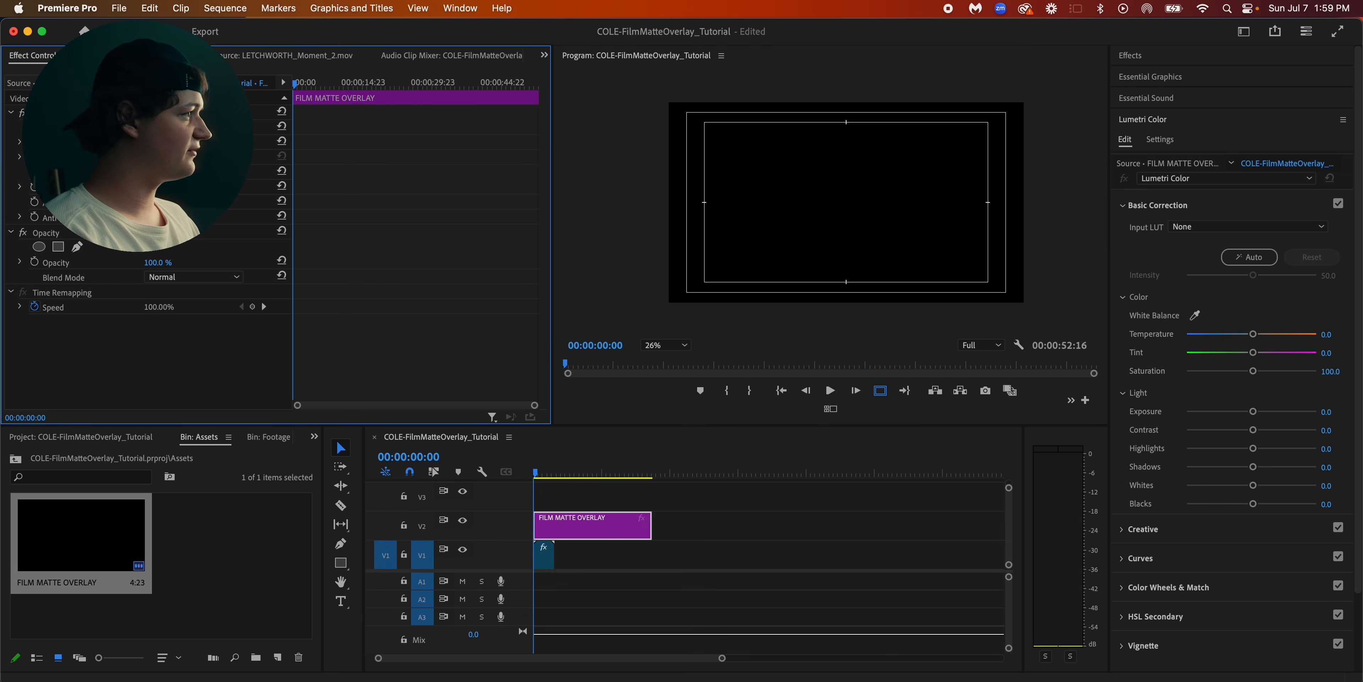
pyautogui.click(76, 247)
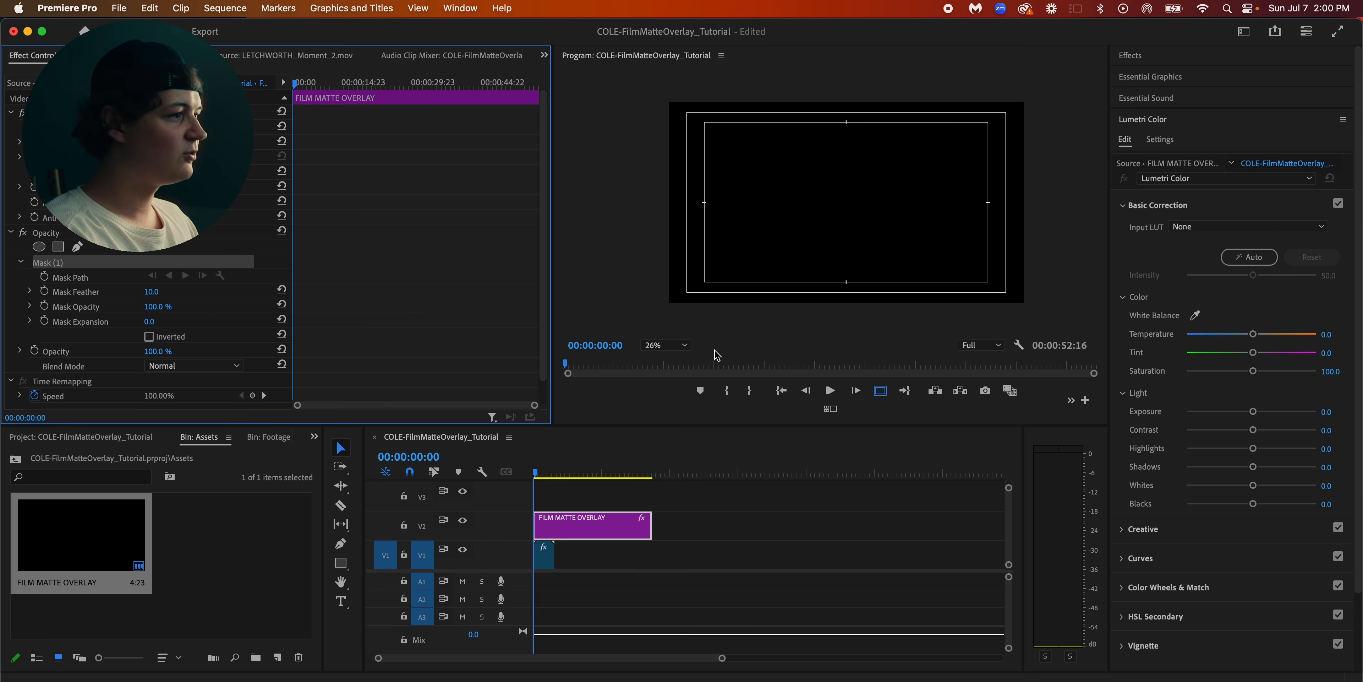
pyautogui.click(683, 345)
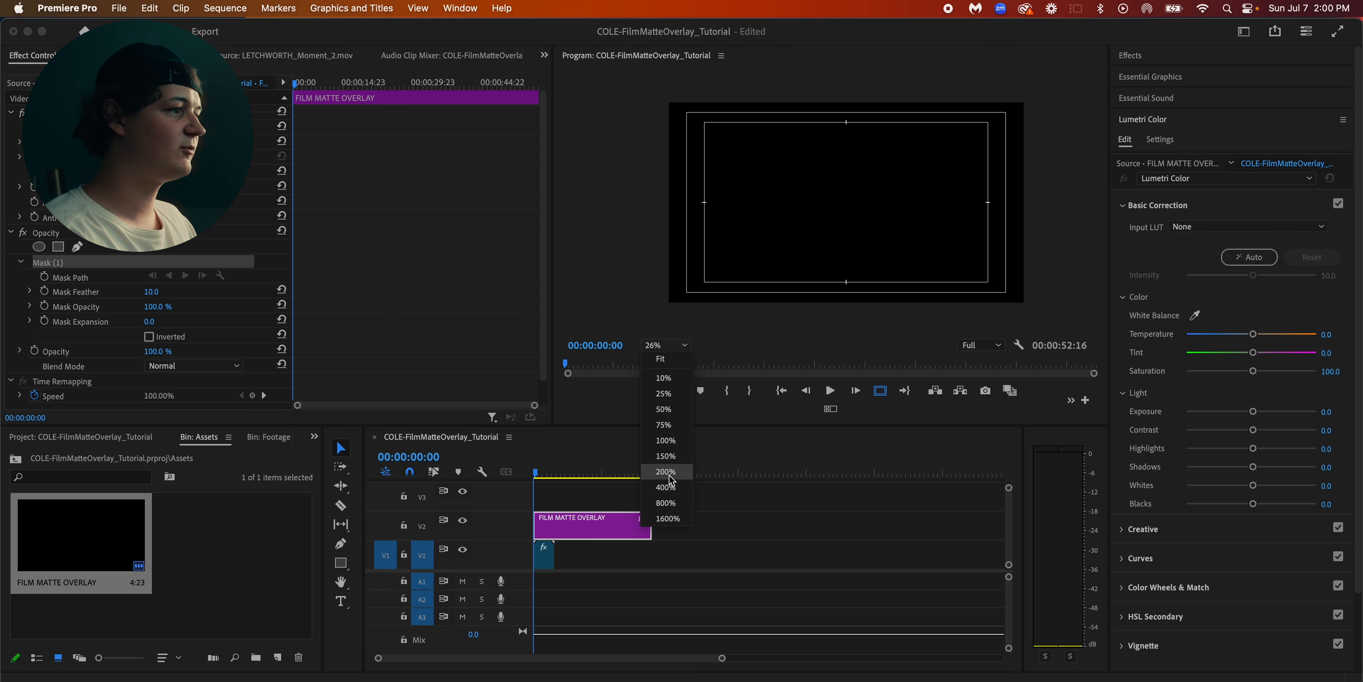
pyautogui.click(669, 487)
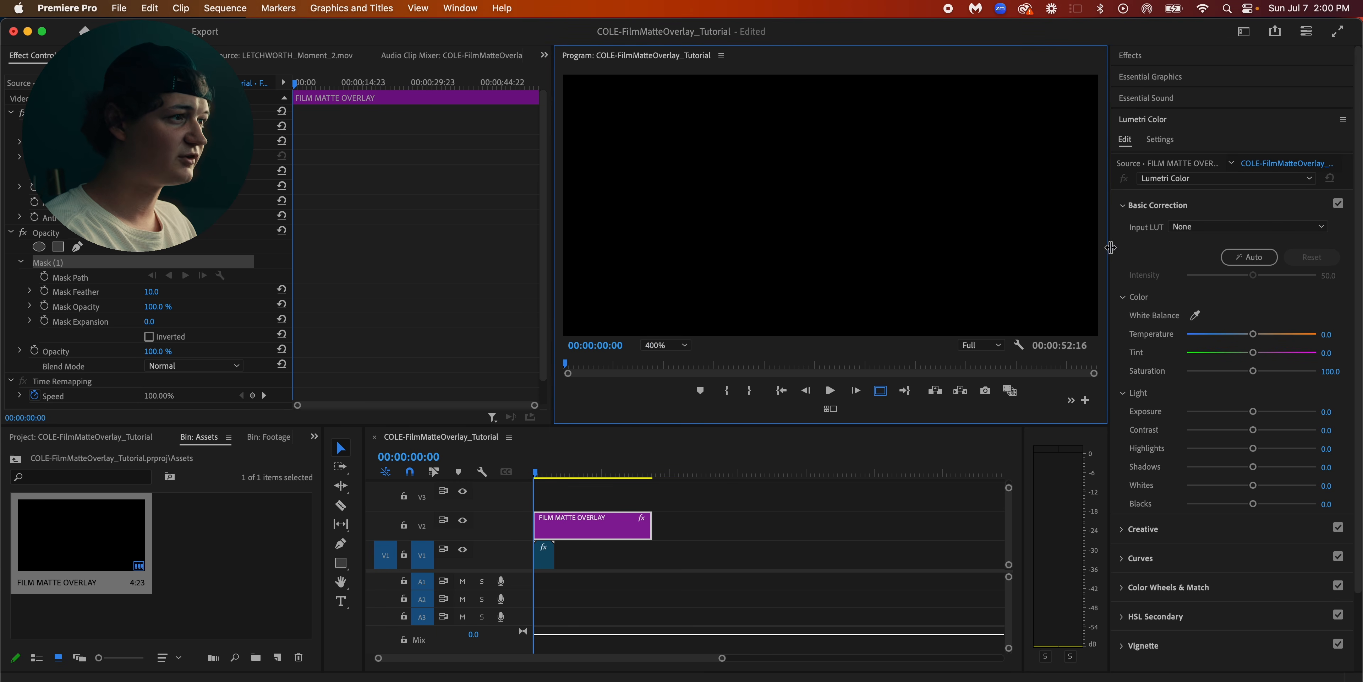
pyautogui.press('h')
pyautogui.moveTo(759, 189); pyautogui.dragTo(895, 297)
pyautogui.moveTo(765, 219); pyautogui.dragTo(910, 299)
pyautogui.moveTo(746, 185); pyautogui.dragTo(986, 340)
pyautogui.scroll(-9, 679, 206)
pyautogui.moveTo(739, 172); pyautogui.dragTo(715, 242)
pyautogui.moveTo(724, 188); pyautogui.dragTo(788, 196)
pyautogui.moveTo(746, 185)
pyautogui.mouseDown()
pyautogui.moveTo(779, 165)
pyautogui.moveTo(760, 198)
pyautogui.moveTo(740, 176)
pyautogui.mouseUp()
pyautogui.scroll(2, 723, 174)
pyautogui.scroll(3, 740, 176)
pyautogui.press('v')
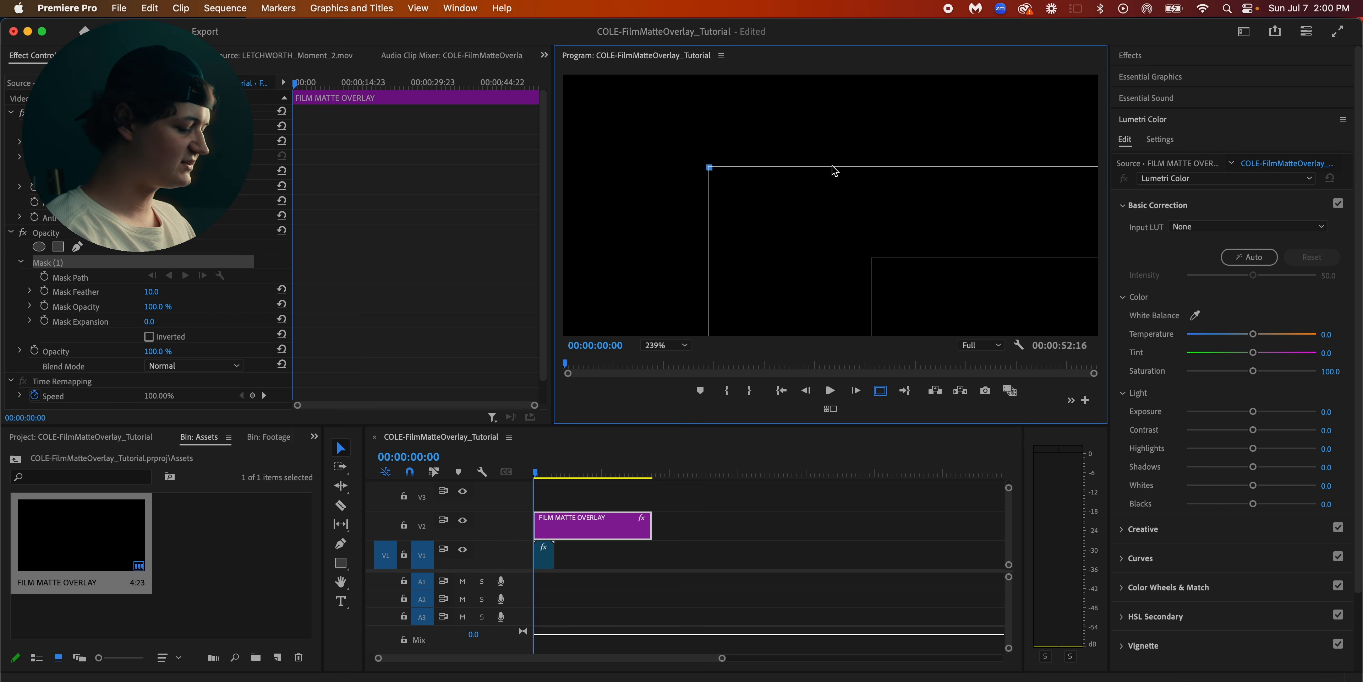
# Add the second mask point at the outer safe margin's upper-right corner
pyautogui.press('h')
pyautogui.moveTo(889, 213); pyautogui.dragTo(630, 223)
pyautogui.moveTo(805, 223); pyautogui.dragTo(636, 245)
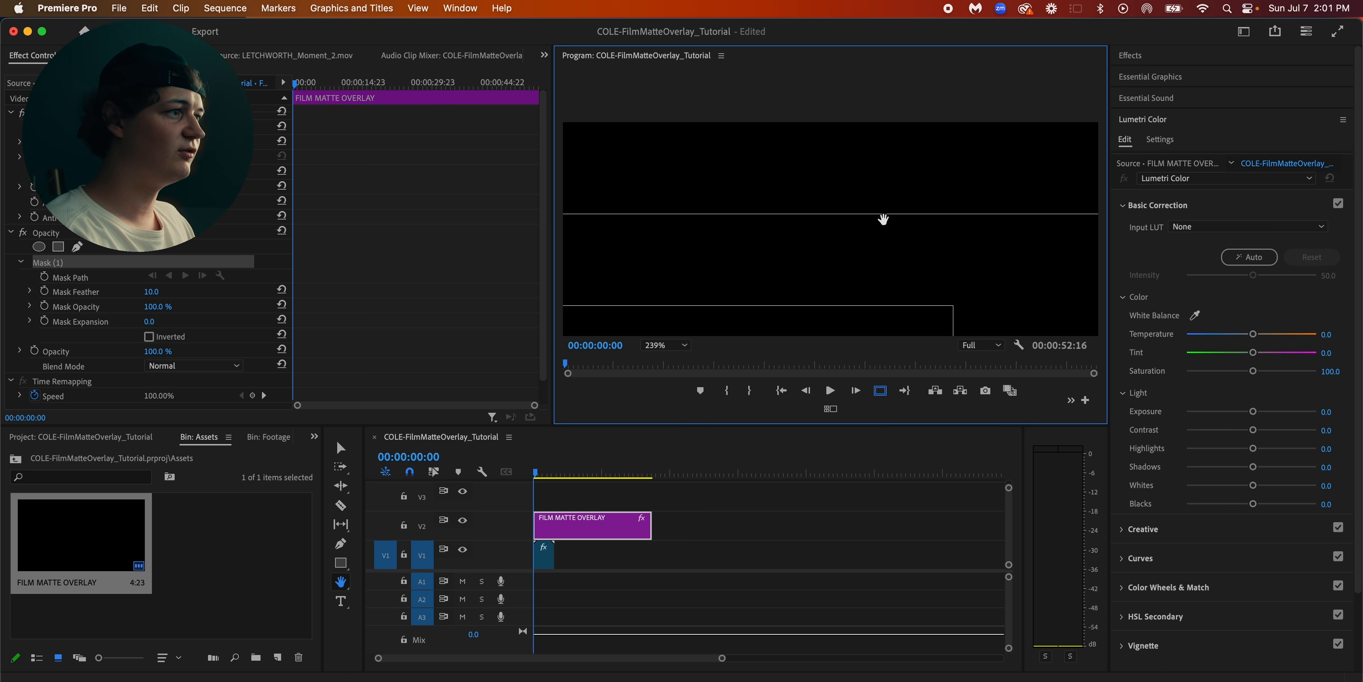
pyautogui.moveTo(860, 222); pyautogui.dragTo(569, 222)
pyautogui.moveTo(818, 224); pyautogui.dragTo(763, 178)
pyautogui.press('v')
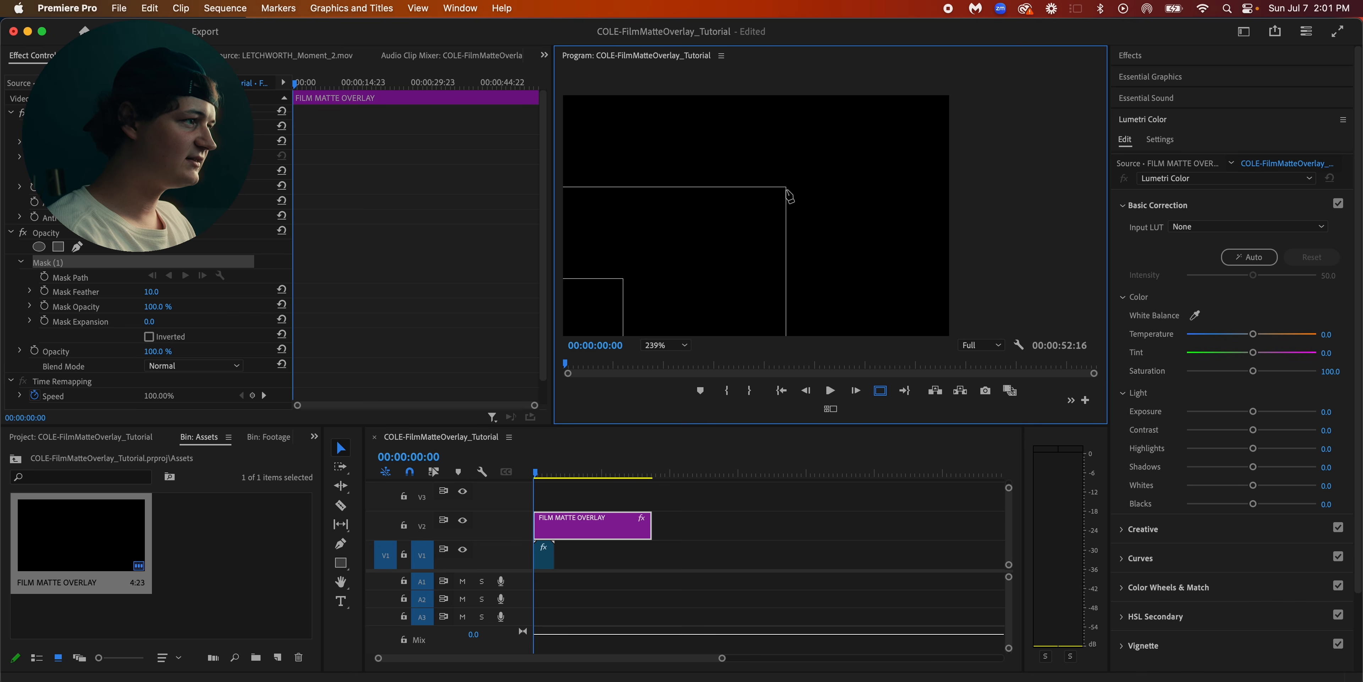
pyautogui.click(786, 188)
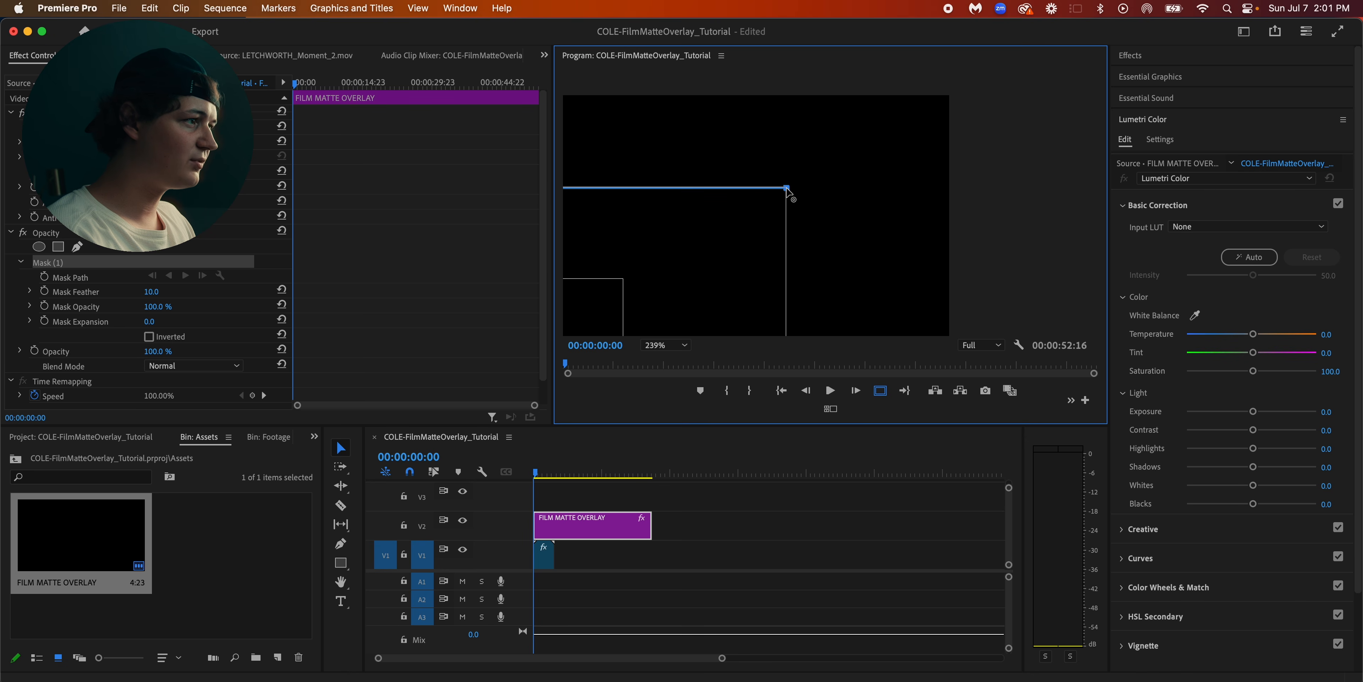
# Add the third mask point at the outer safe margin's lower-right corner
pyautogui.press('h')
pyautogui.moveTo(882, 307); pyautogui.dragTo(930, 136)
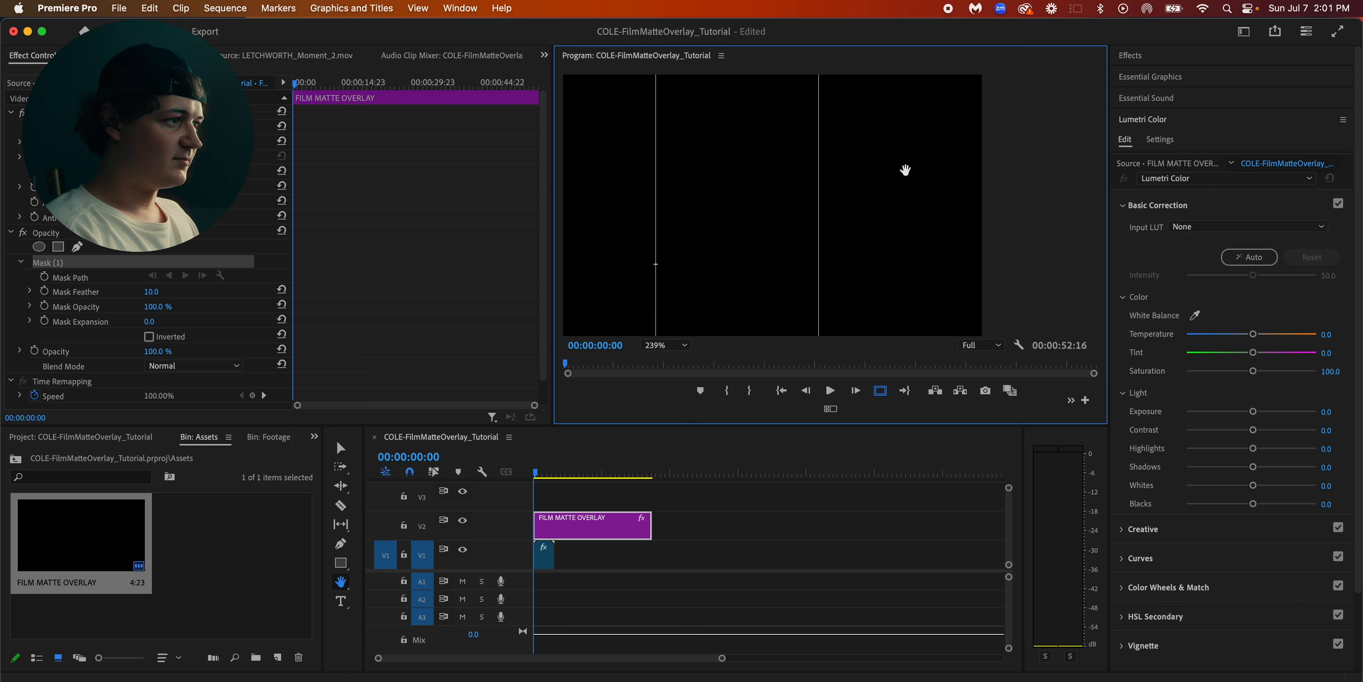
pyautogui.moveTo(899, 283); pyautogui.dragTo(911, 164)
pyautogui.press('v')
pyautogui.click(909, 247)
# Add the fourth mask point at the outer safe margin's lower-left corner
pyautogui.press('h')
pyautogui.moveTo(908, 254); pyautogui.dragTo(1103, 266)
pyautogui.moveTo(846, 261); pyautogui.dragTo(939, 275)
pyautogui.press('v')
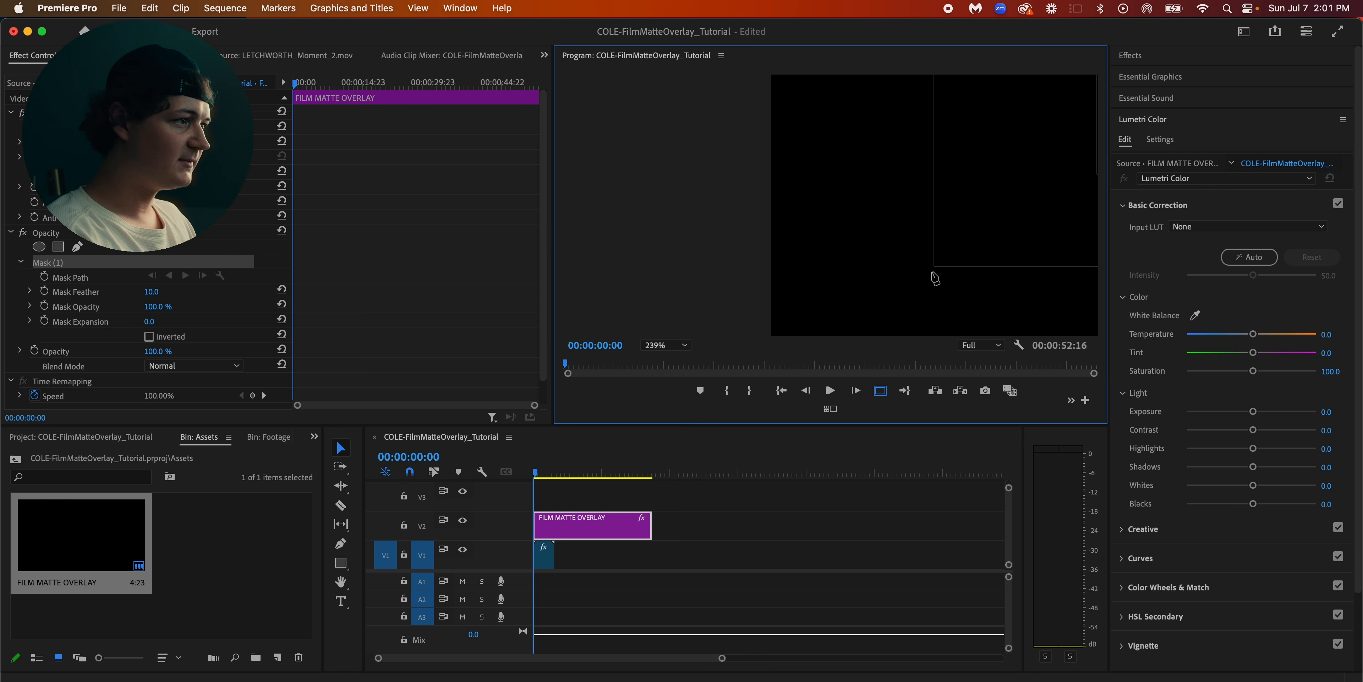
# Close the mask path at its first point and set the Program monitor's zoom level to Fit
pyautogui.press('h')
pyautogui.moveTo(983, 183); pyautogui.dragTo(961, 275)
pyautogui.moveTo(954, 196); pyautogui.dragTo(868, 286)
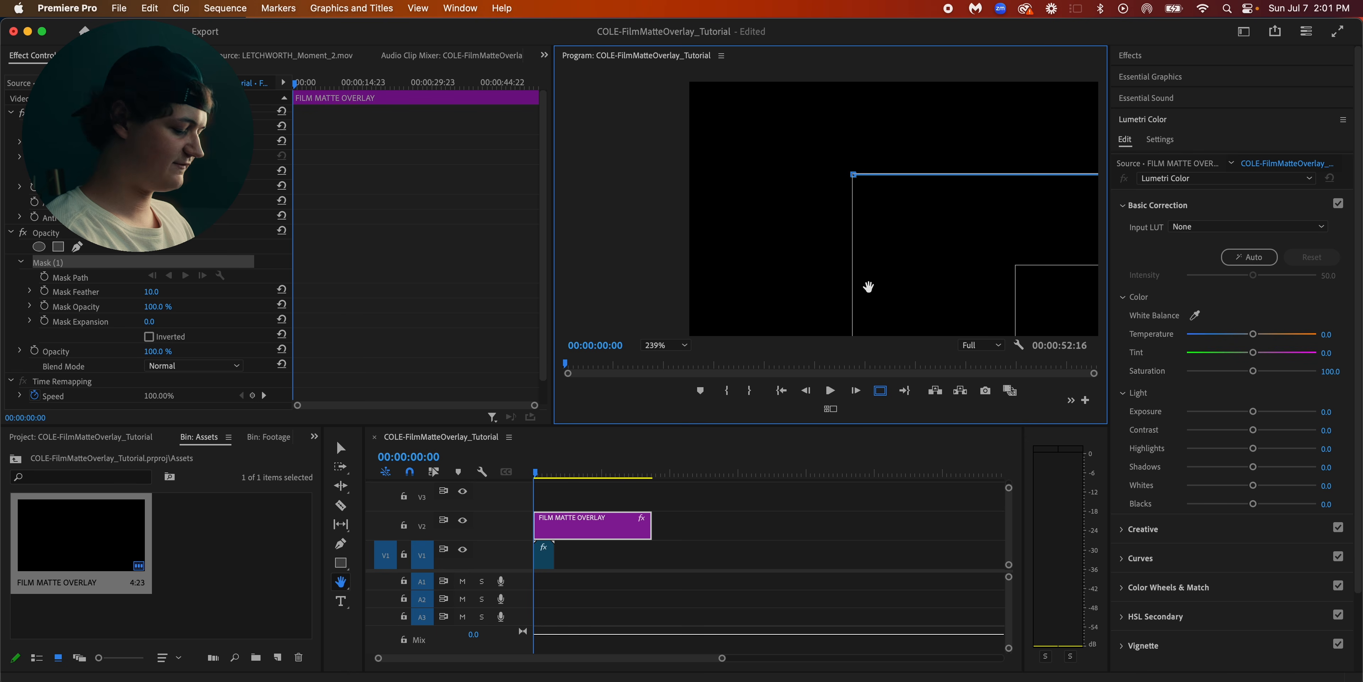
pyautogui.press('v')
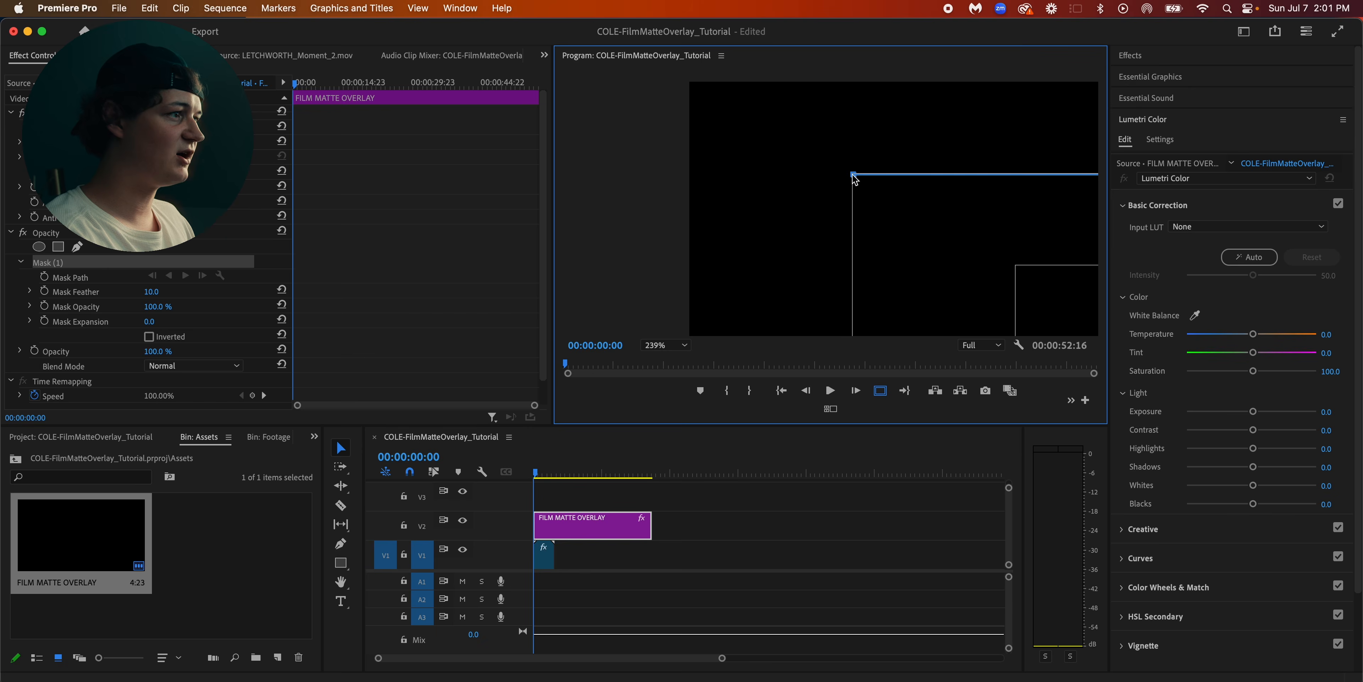
pyautogui.click(852, 174)
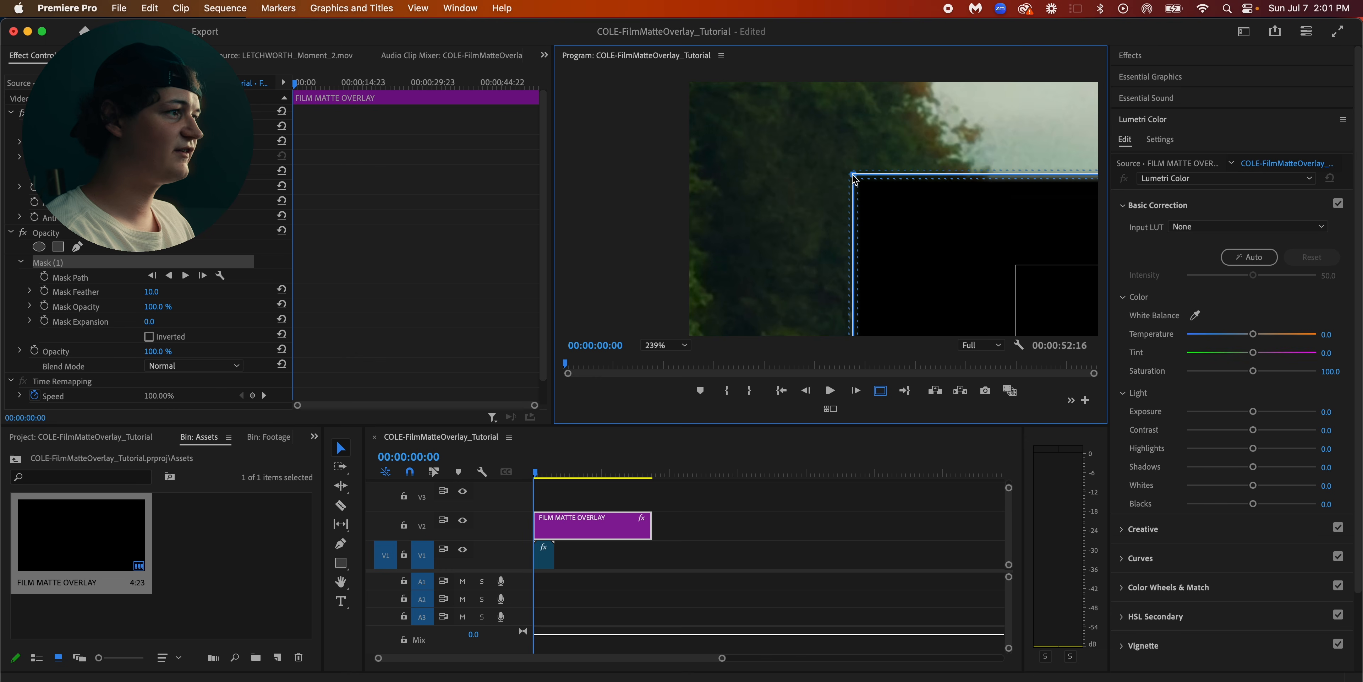
pyautogui.click(674, 347)
pyautogui.click(674, 358)
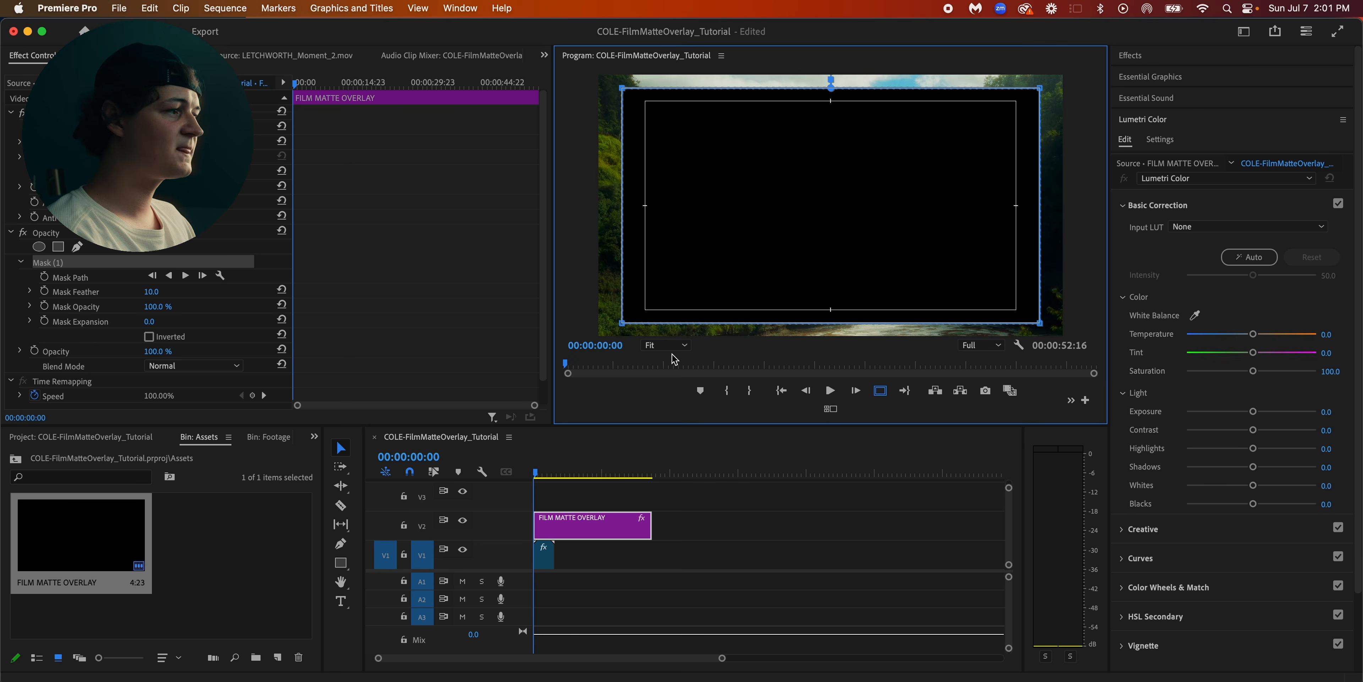
pyautogui.click(745, 530)
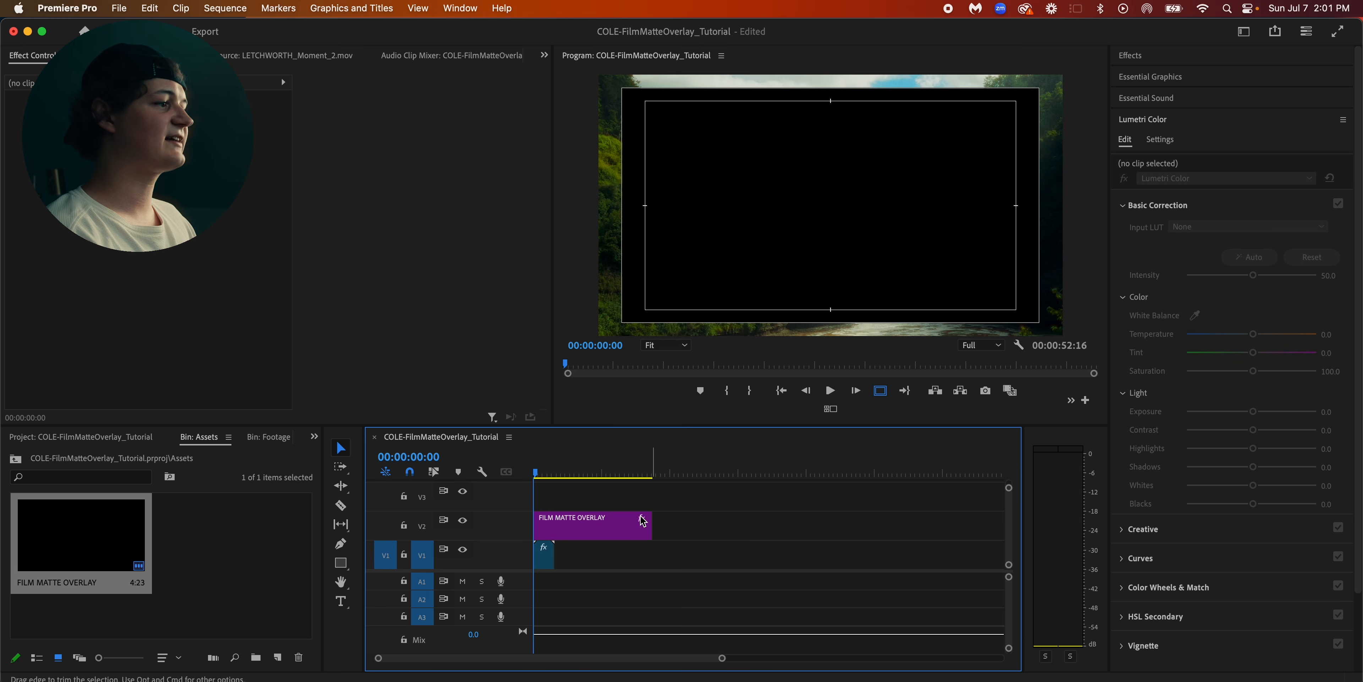
# Invert Mask (1) on the overlay clip and hide the safe margins in the Program monitor
pyautogui.click(610, 525)
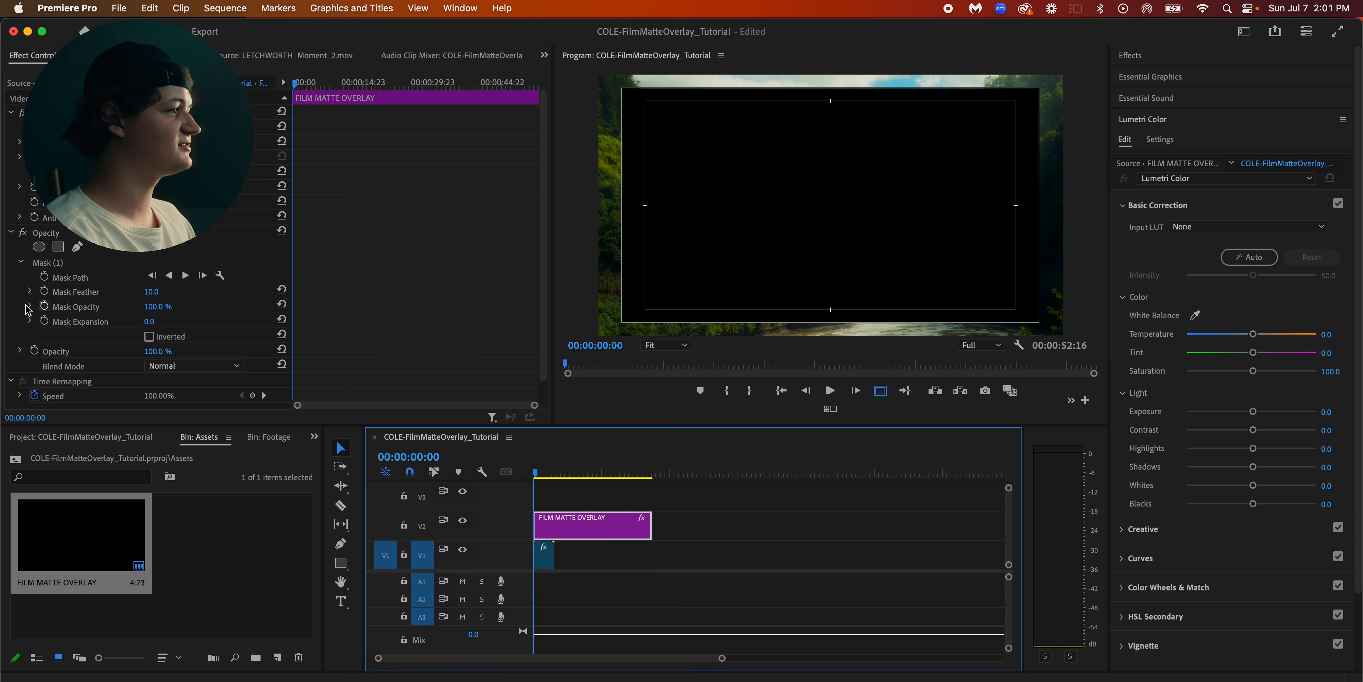
pyautogui.click(149, 336)
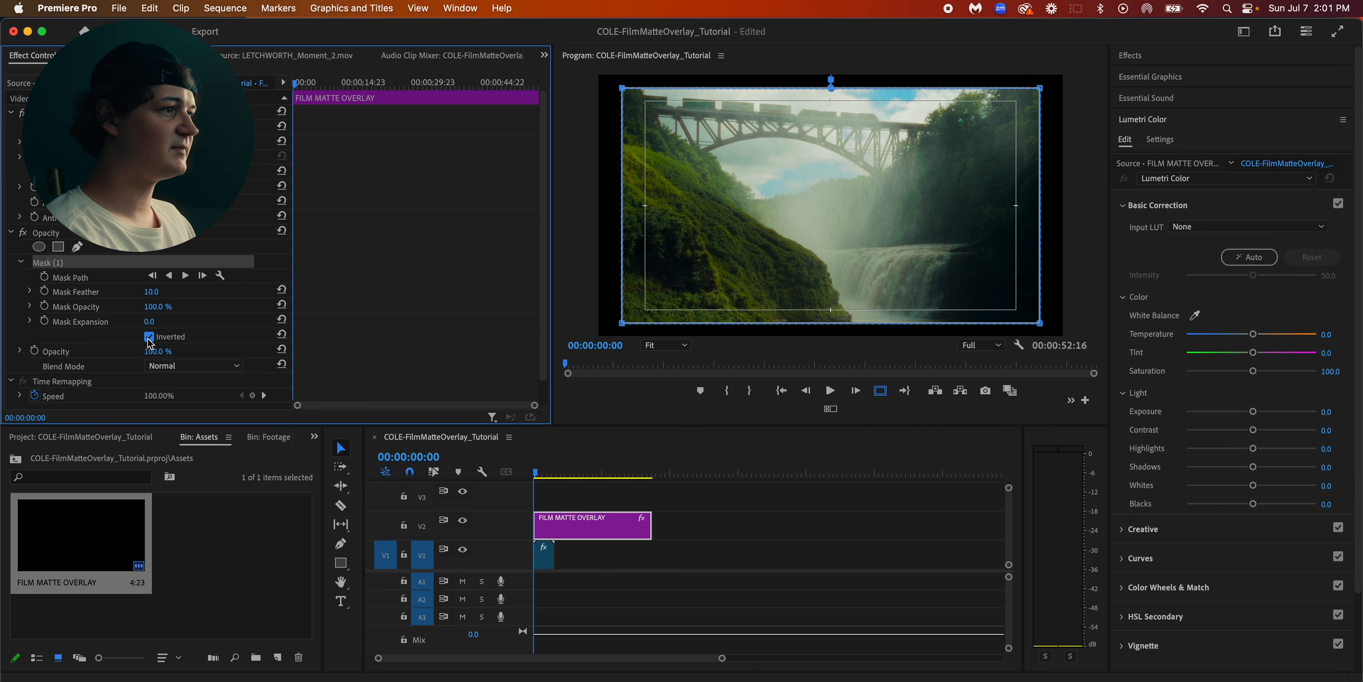
pyautogui.click(738, 534)
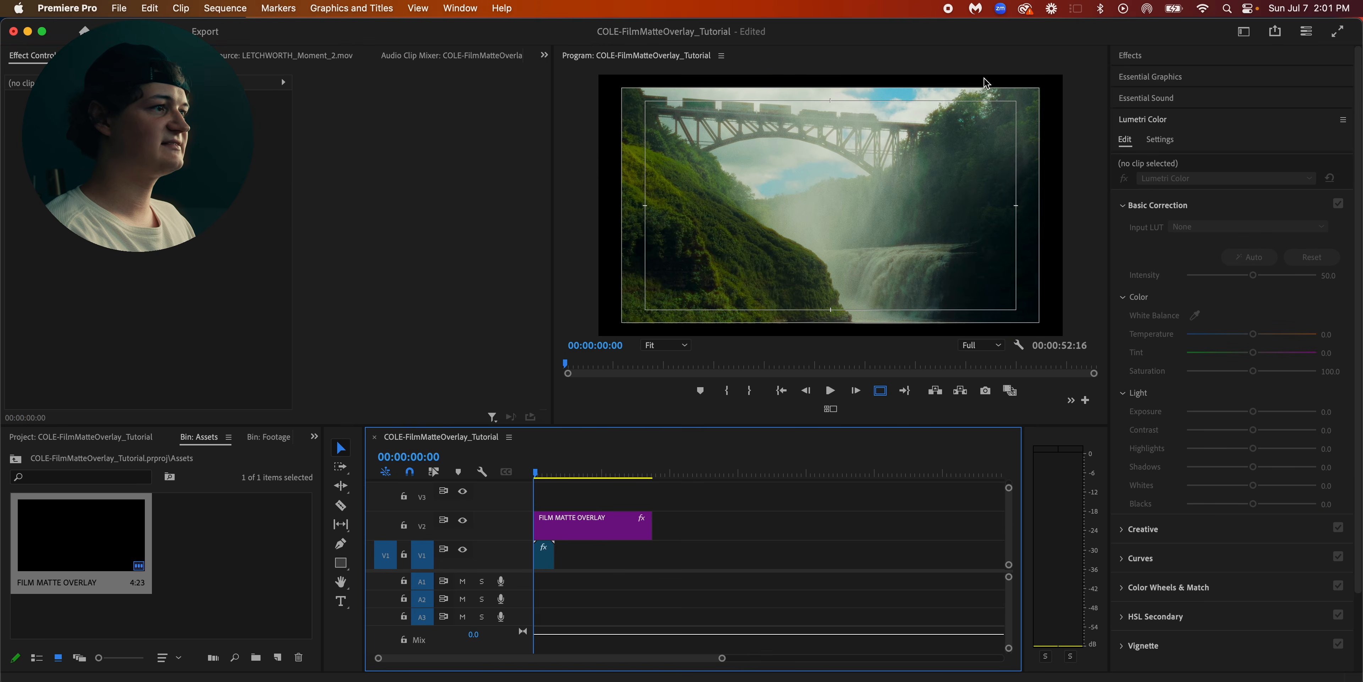
pyautogui.click(881, 390)
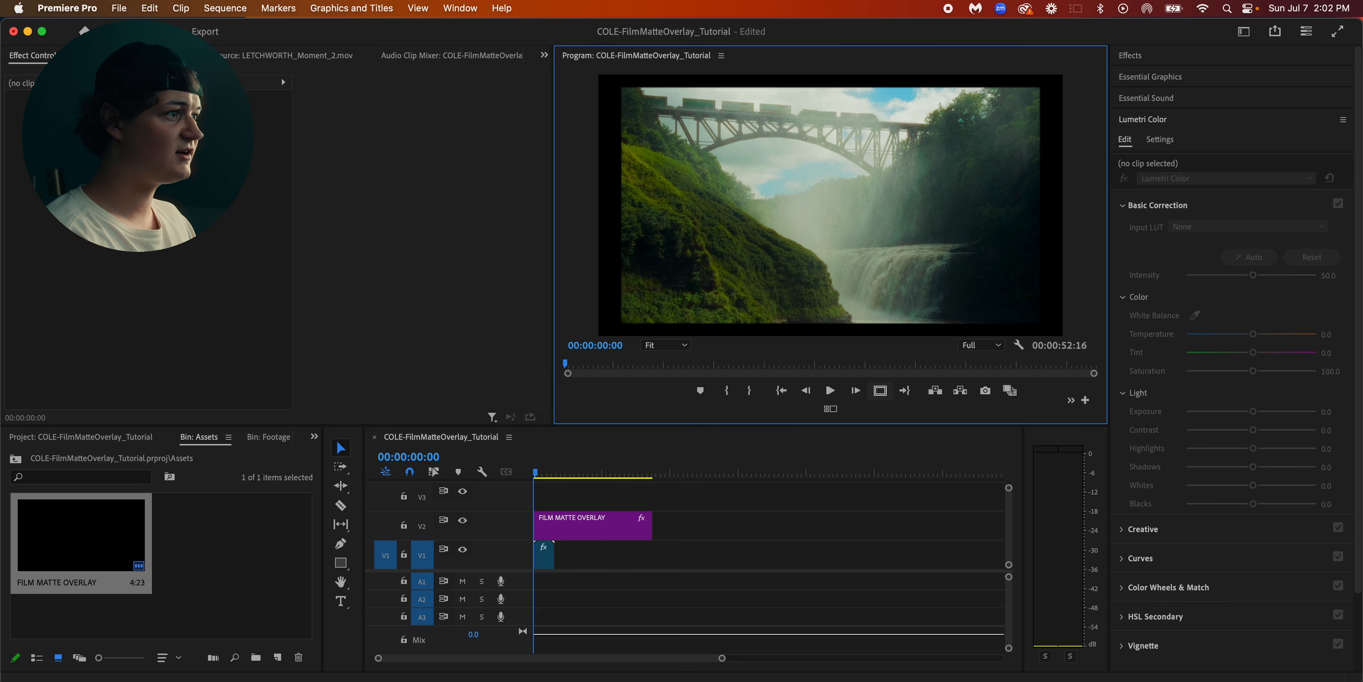
# Select Mask (1) on the FILM MATTE OVERLAY clip and set its Mask Expansion to 65
pyautogui.click(623, 524)
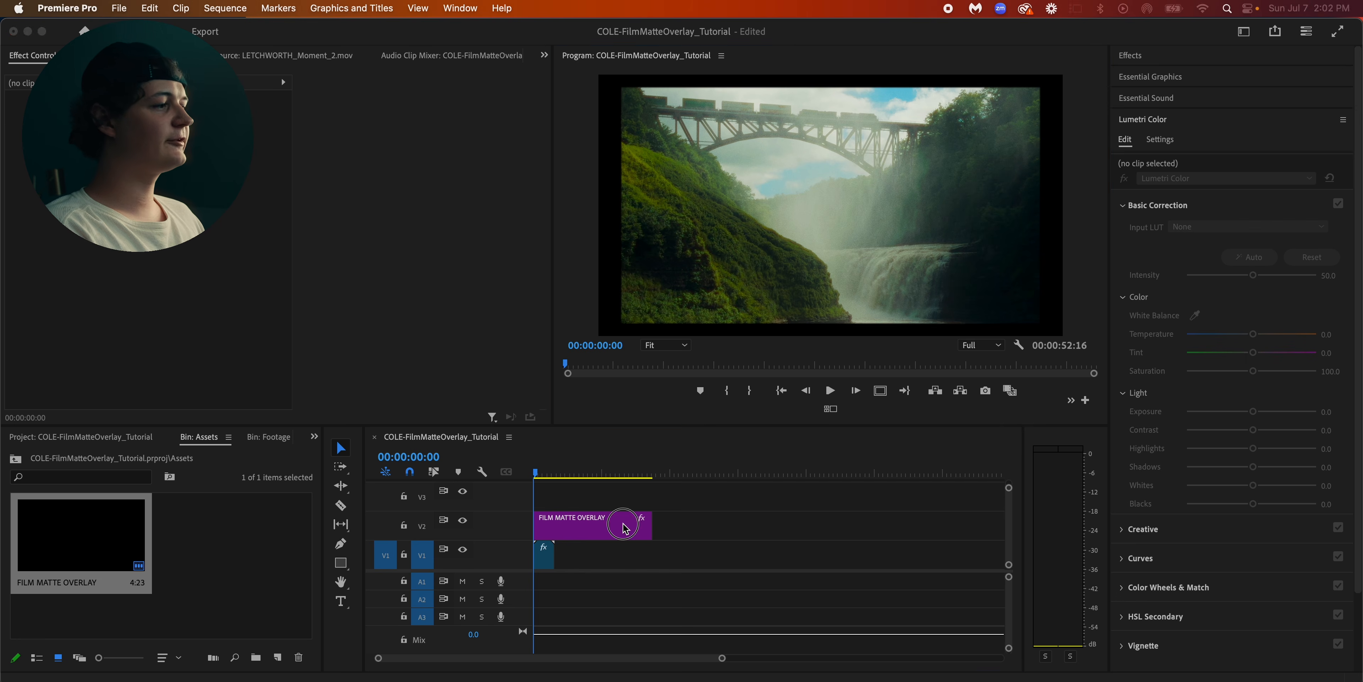
pyautogui.click(623, 527)
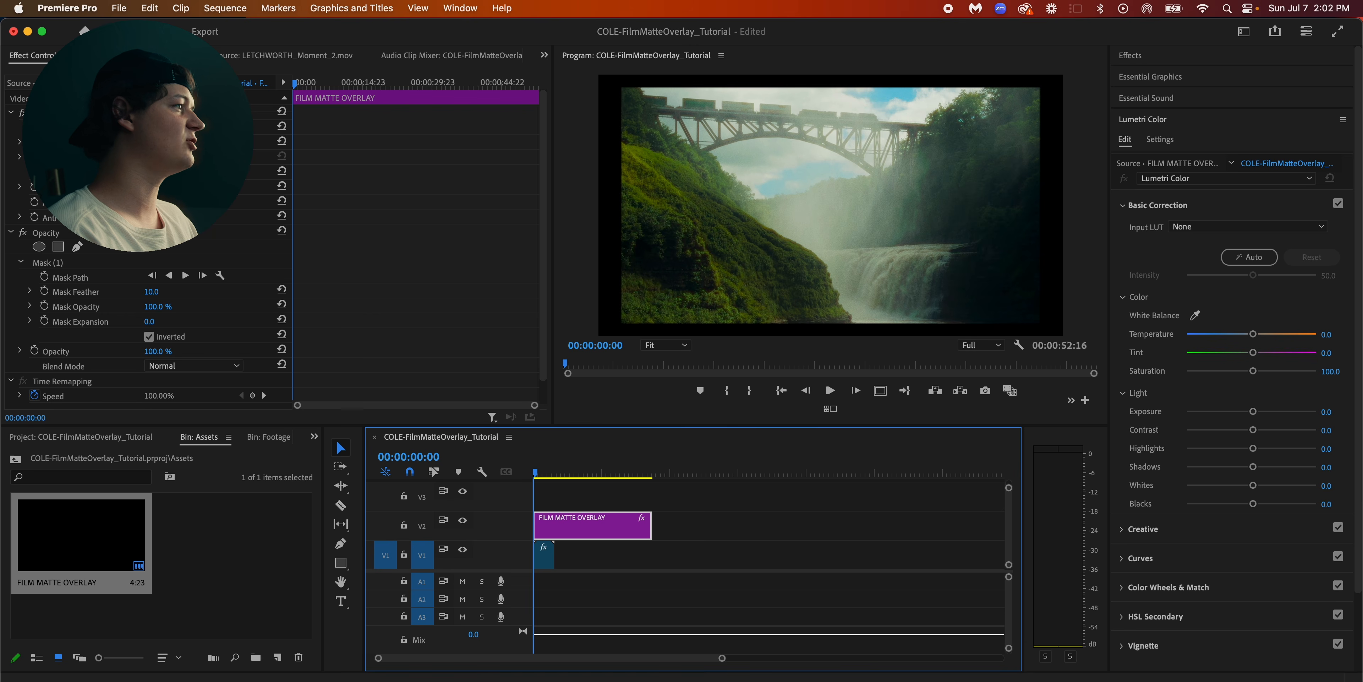
pyautogui.click(28, 58)
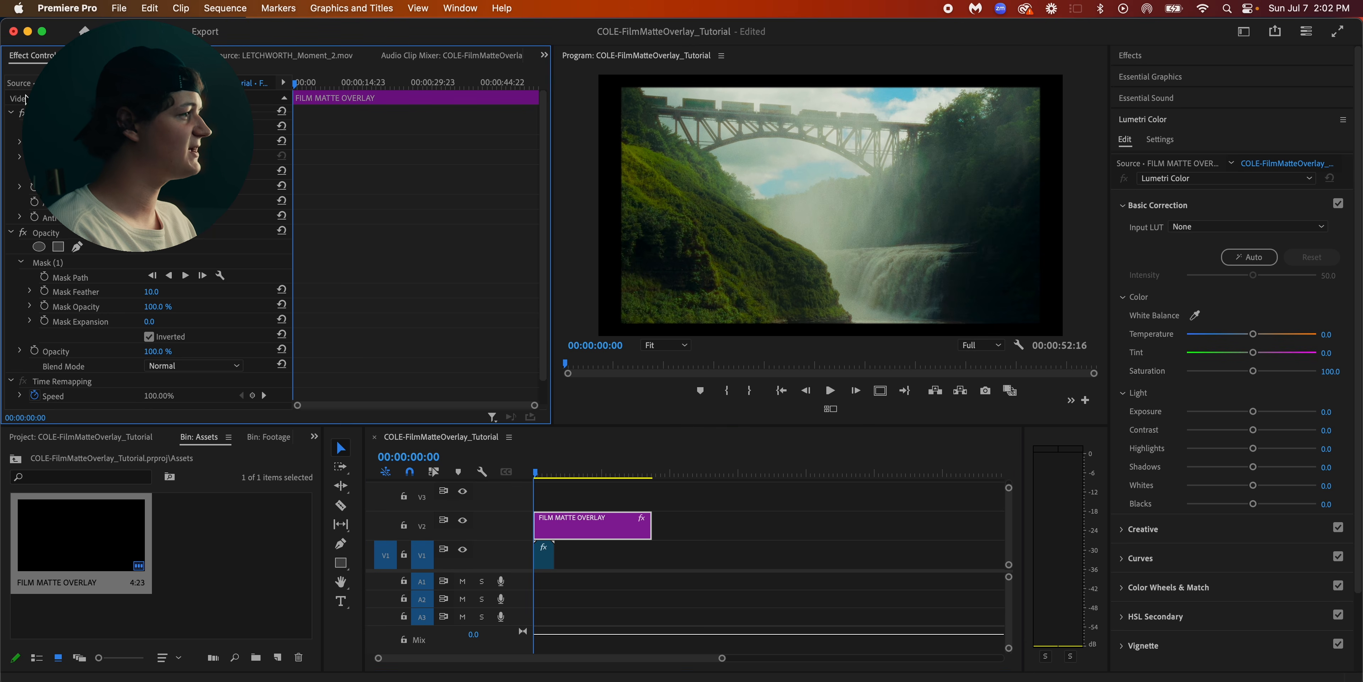
pyautogui.click(95, 264)
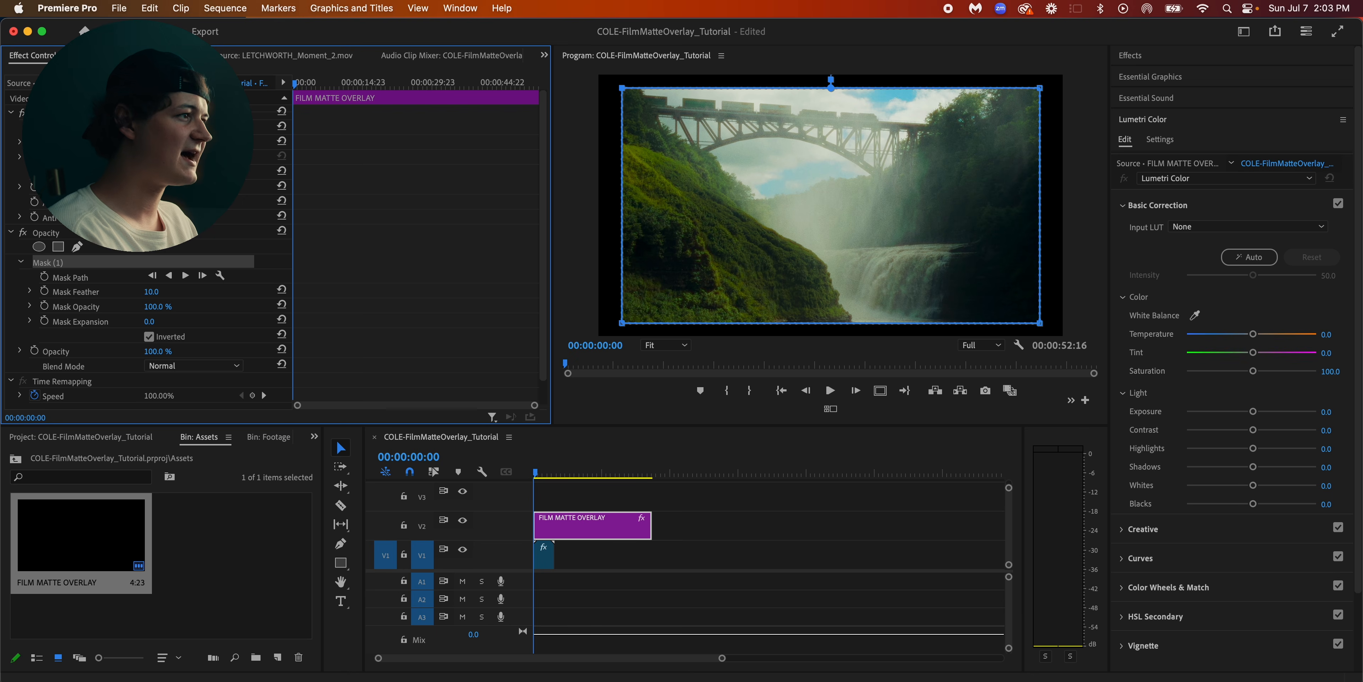
pyautogui.moveTo(149, 322); pyautogui.dragTo(268, 321)
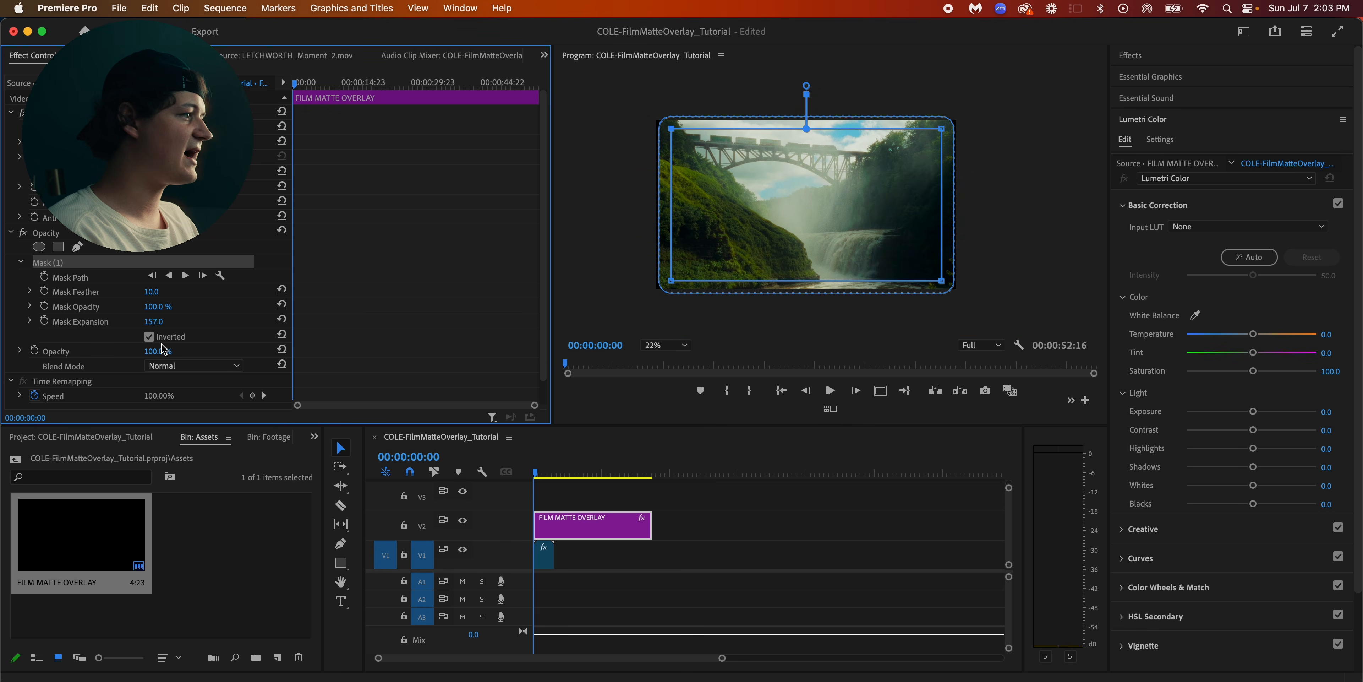
pyautogui.moveTo(163, 322); pyautogui.dragTo(125, 322)
pyautogui.click(163, 319)
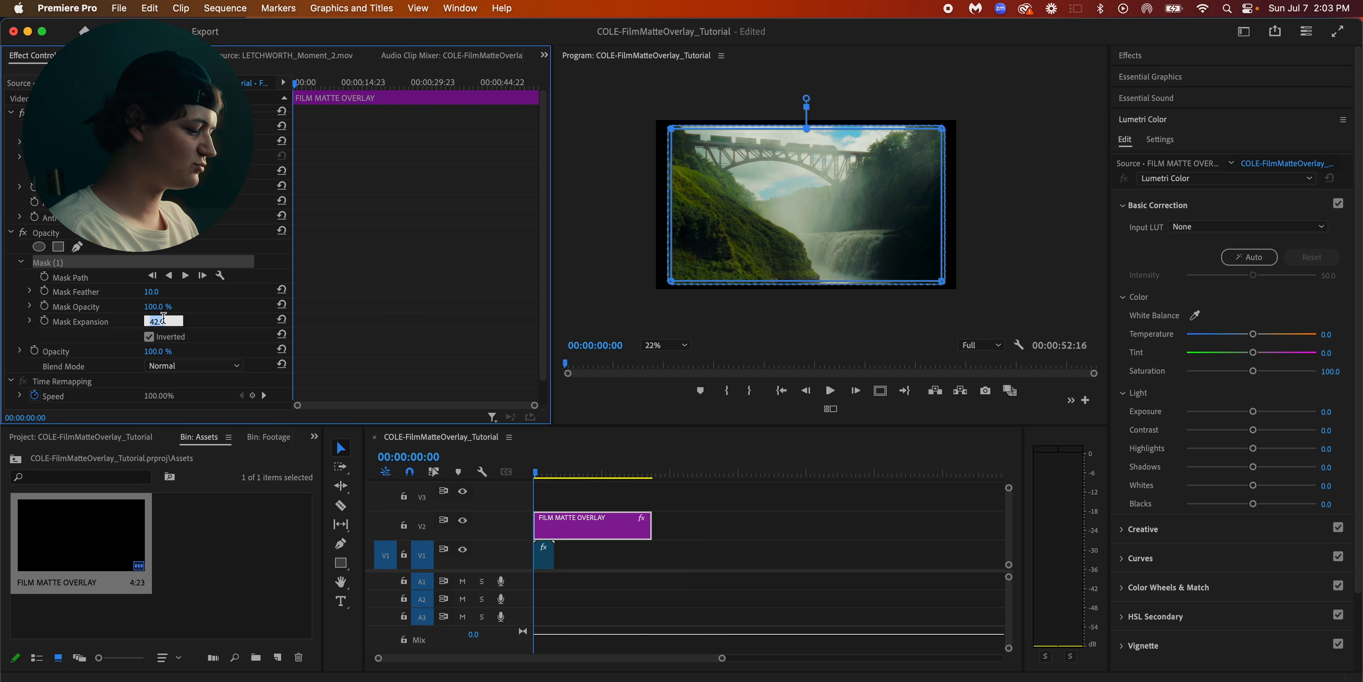
pyautogui.write('65')
pyautogui.press('Return')
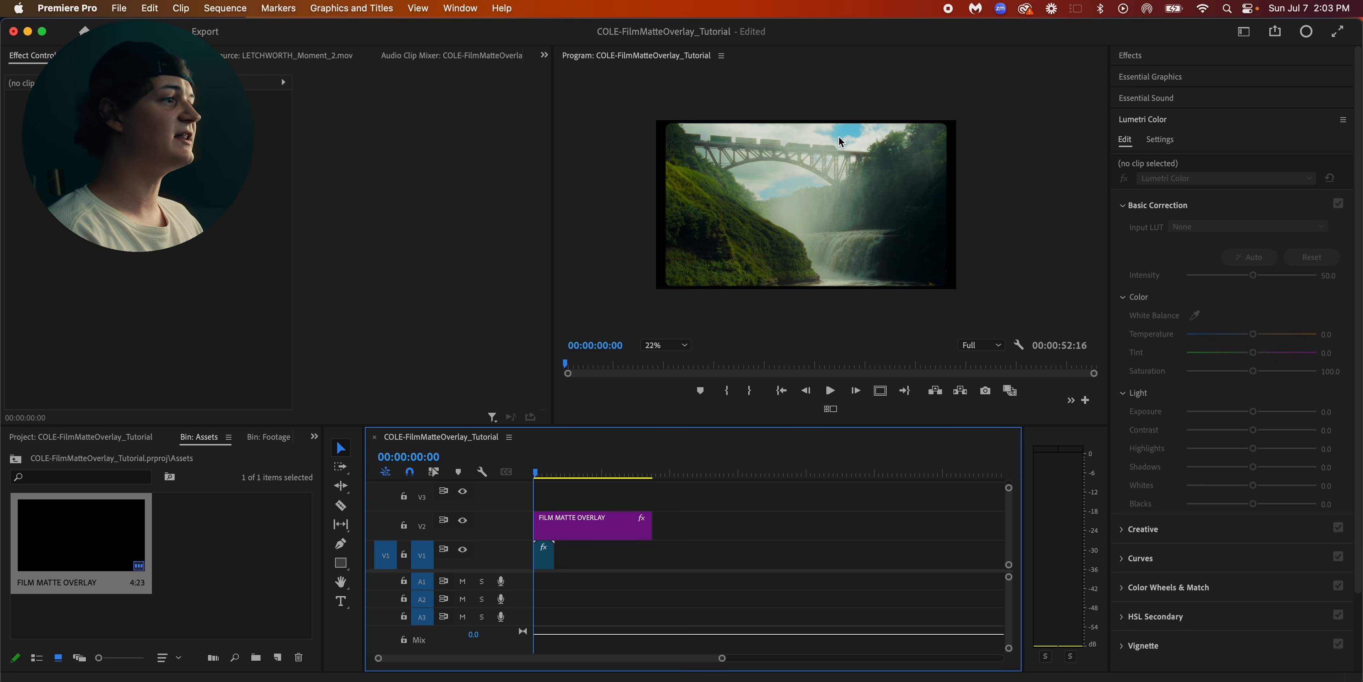
# Turn off Uniform Scale for the FILM MATTE OVERLAY clip and set its Scale Width to 105
pyautogui.scroll(5, 813, 163)
pyautogui.scroll(-8, 813, 163)
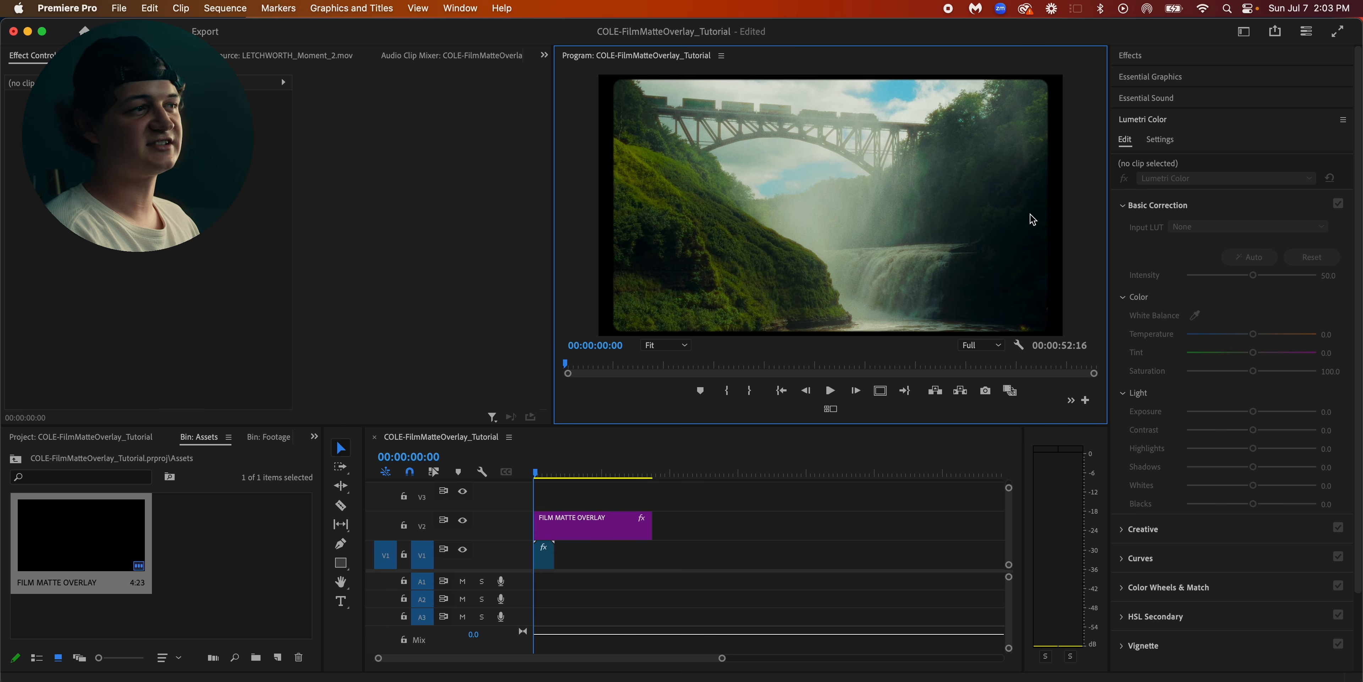
pyautogui.click(720, 527)
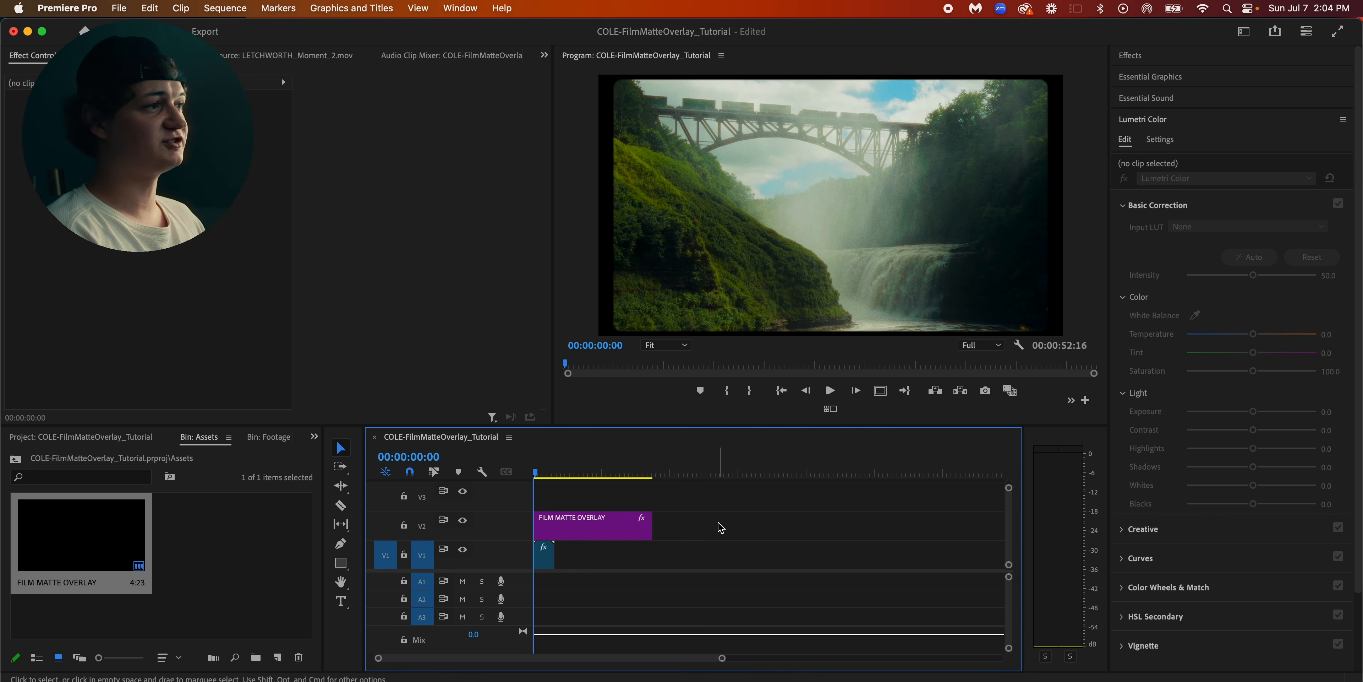
pyautogui.click(582, 534)
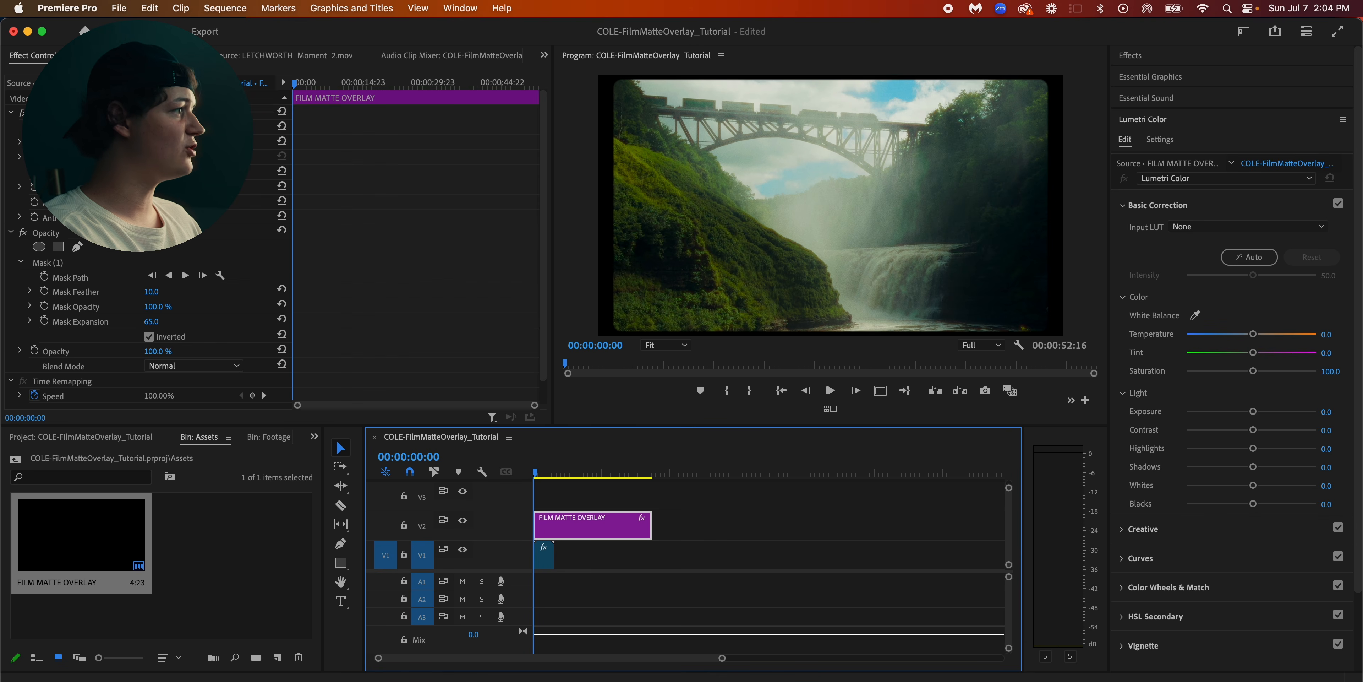
pyautogui.moveTo(151, 141)
pyautogui.mouseDown()
pyautogui.moveTo(110, 142)
pyautogui.moveTo(151, 141)
pyautogui.moveTo(137, 142)
pyautogui.mouseUp()
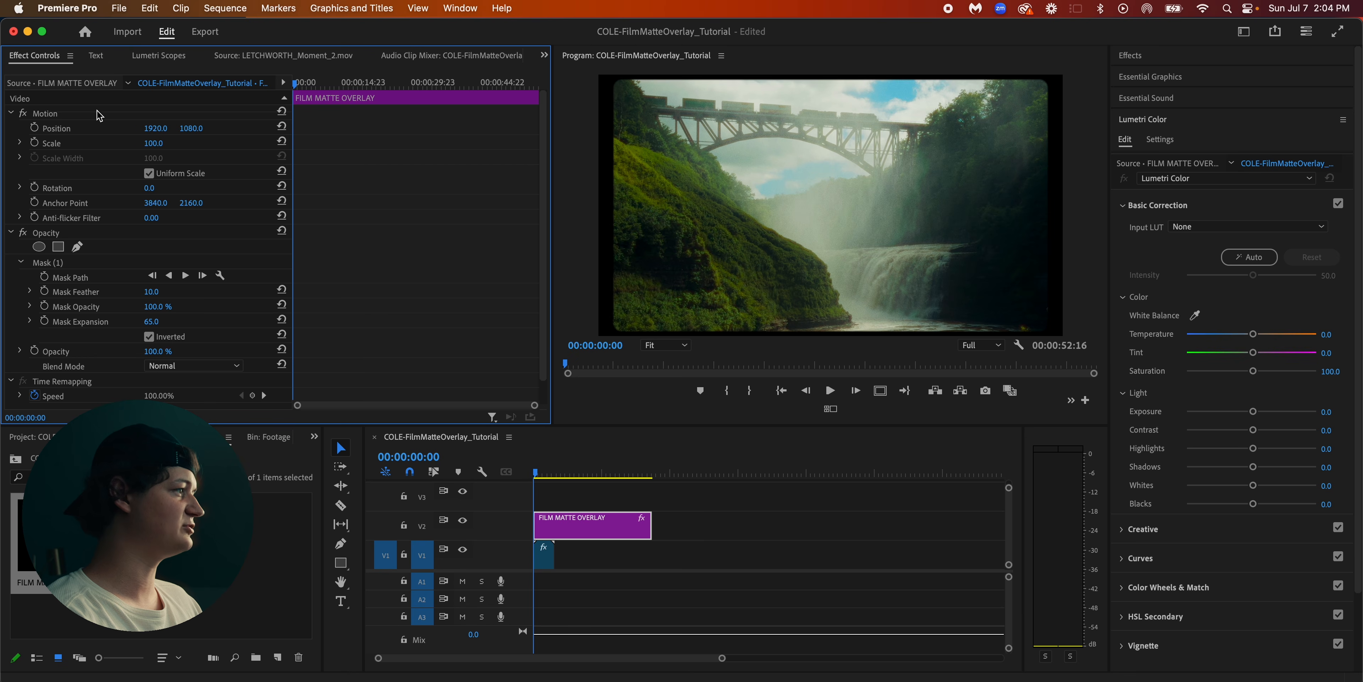
pyautogui.click(105, 116)
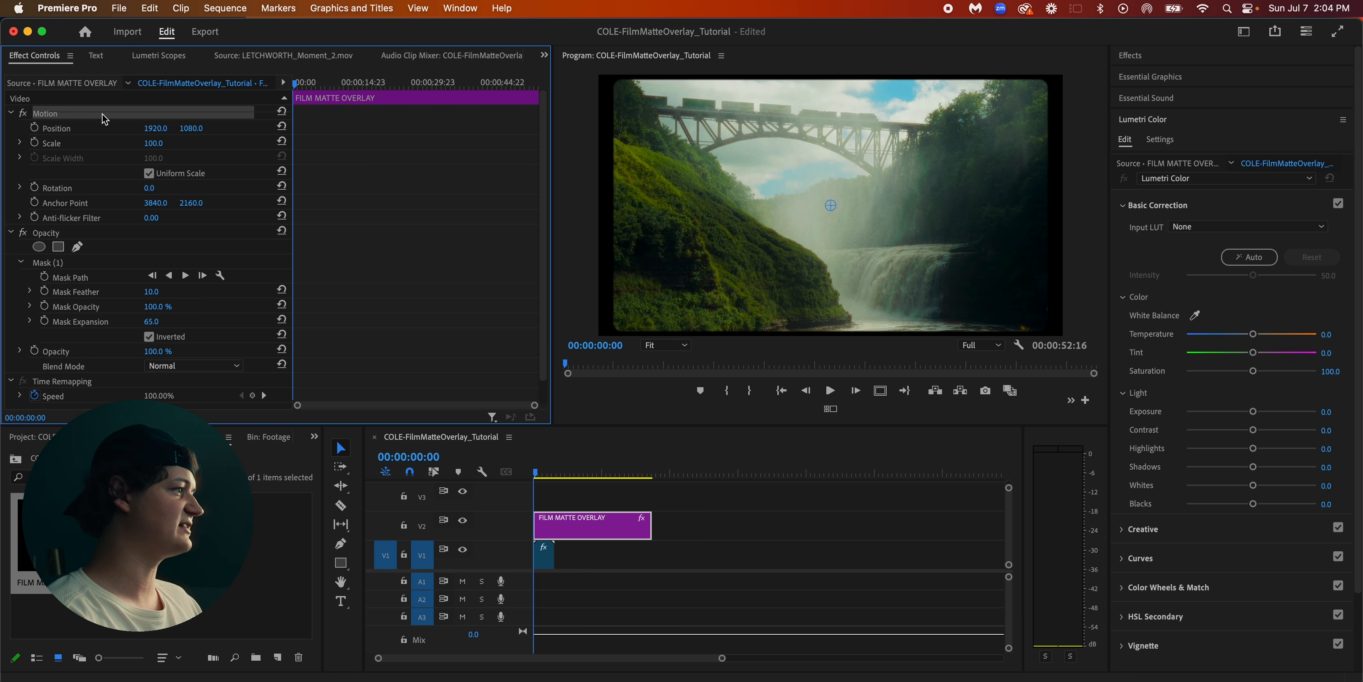
pyautogui.click(149, 174)
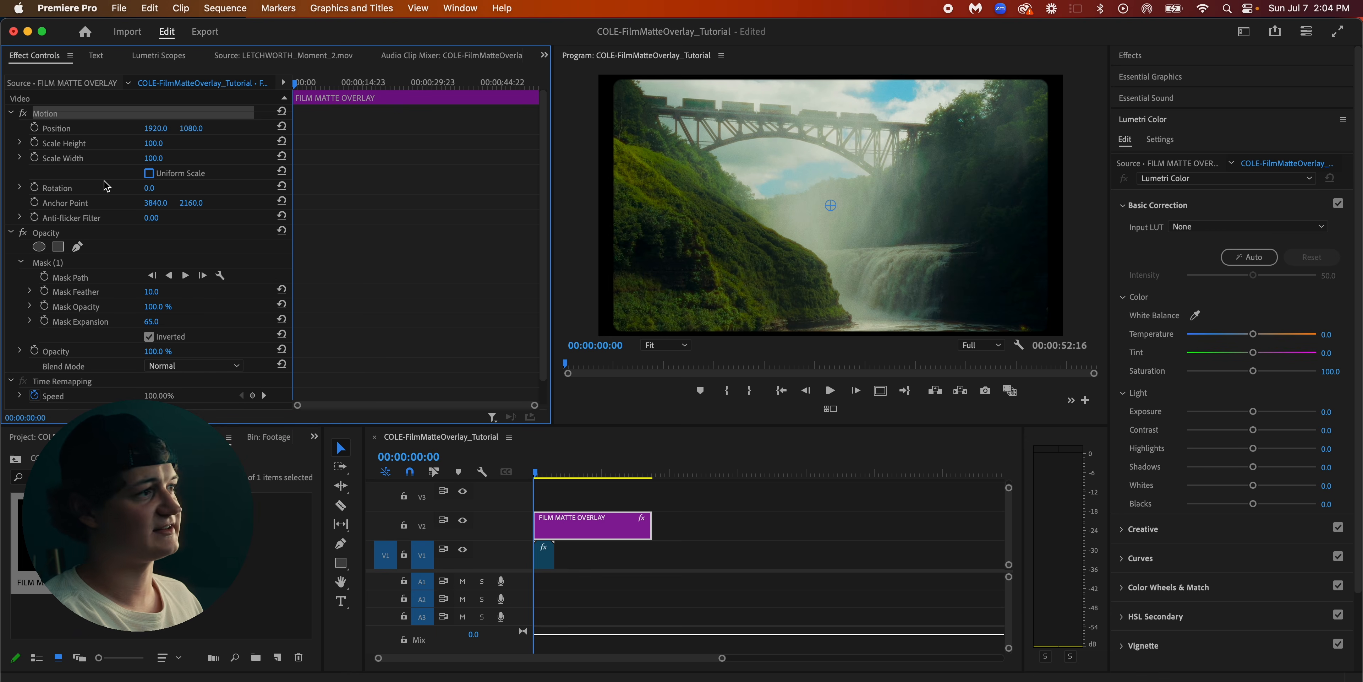
pyautogui.click(361, 165)
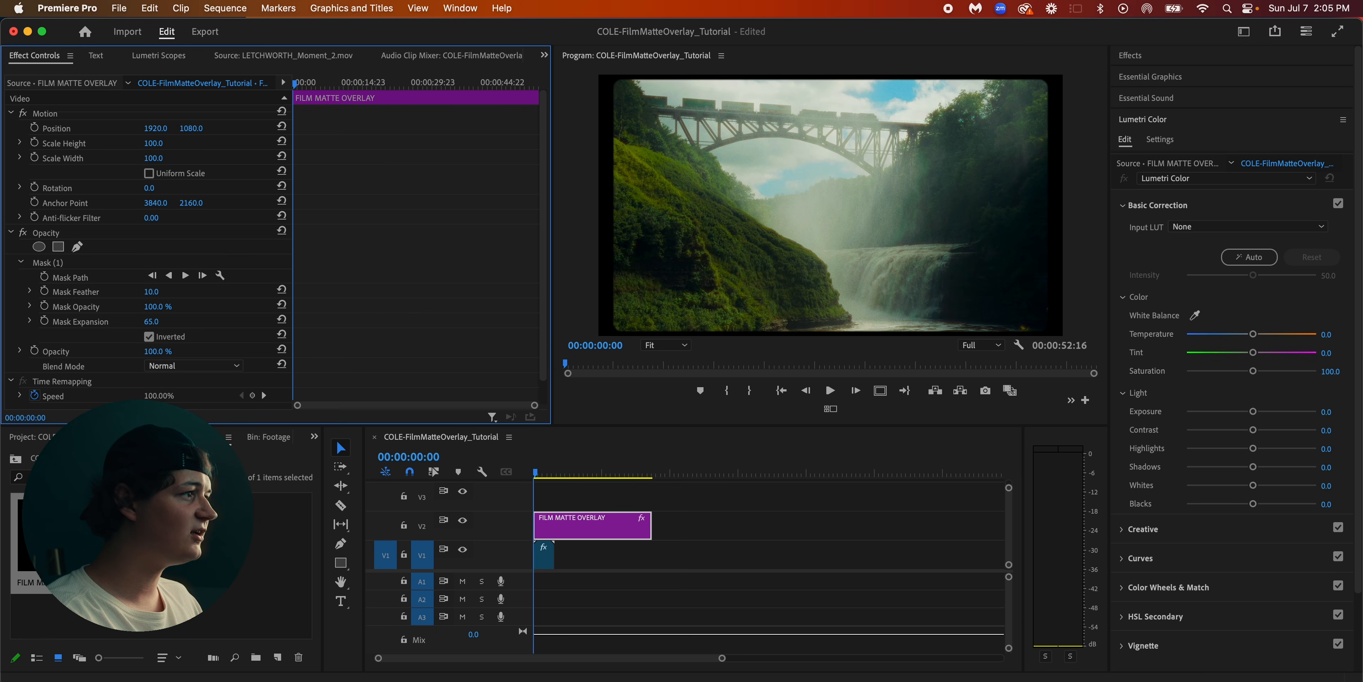
pyautogui.moveTo(153, 158)
pyautogui.mouseDown()
pyautogui.moveTo(167, 157)
pyautogui.moveTo(156, 157)
pyautogui.mouseUp()
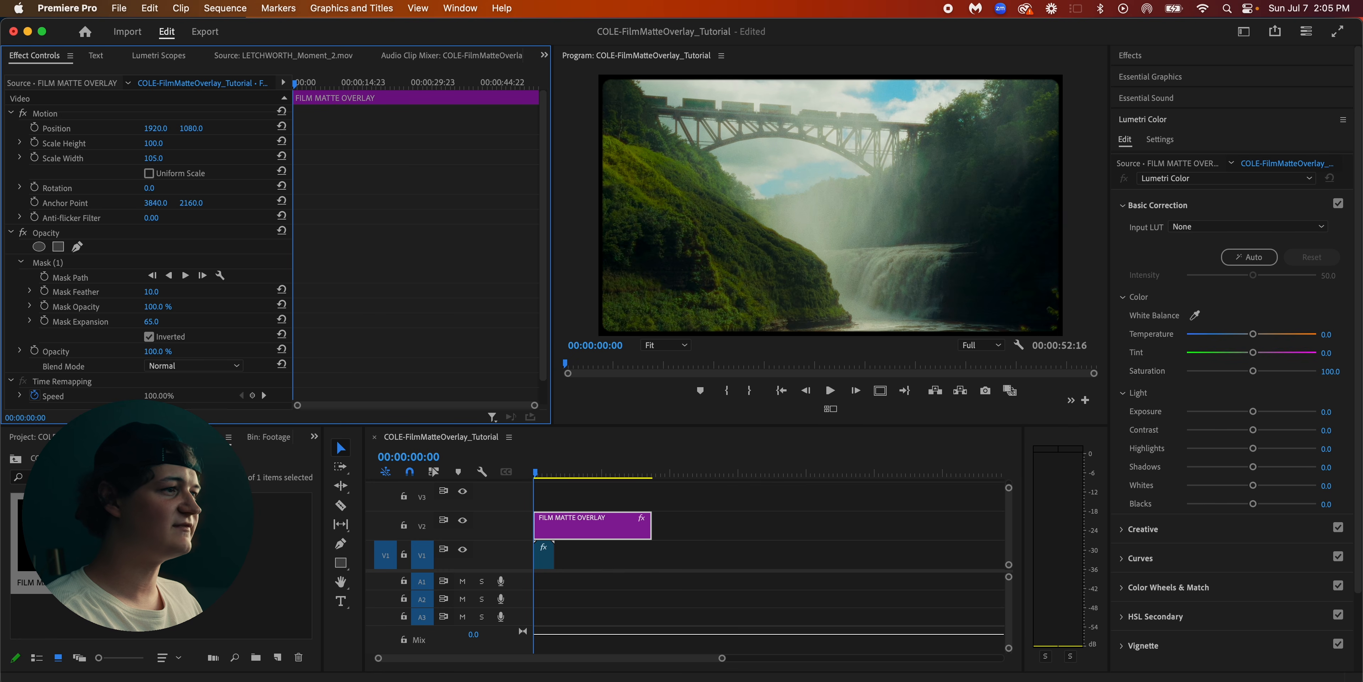
pyautogui.moveTo(157, 158); pyautogui.dragTo(157, 157)
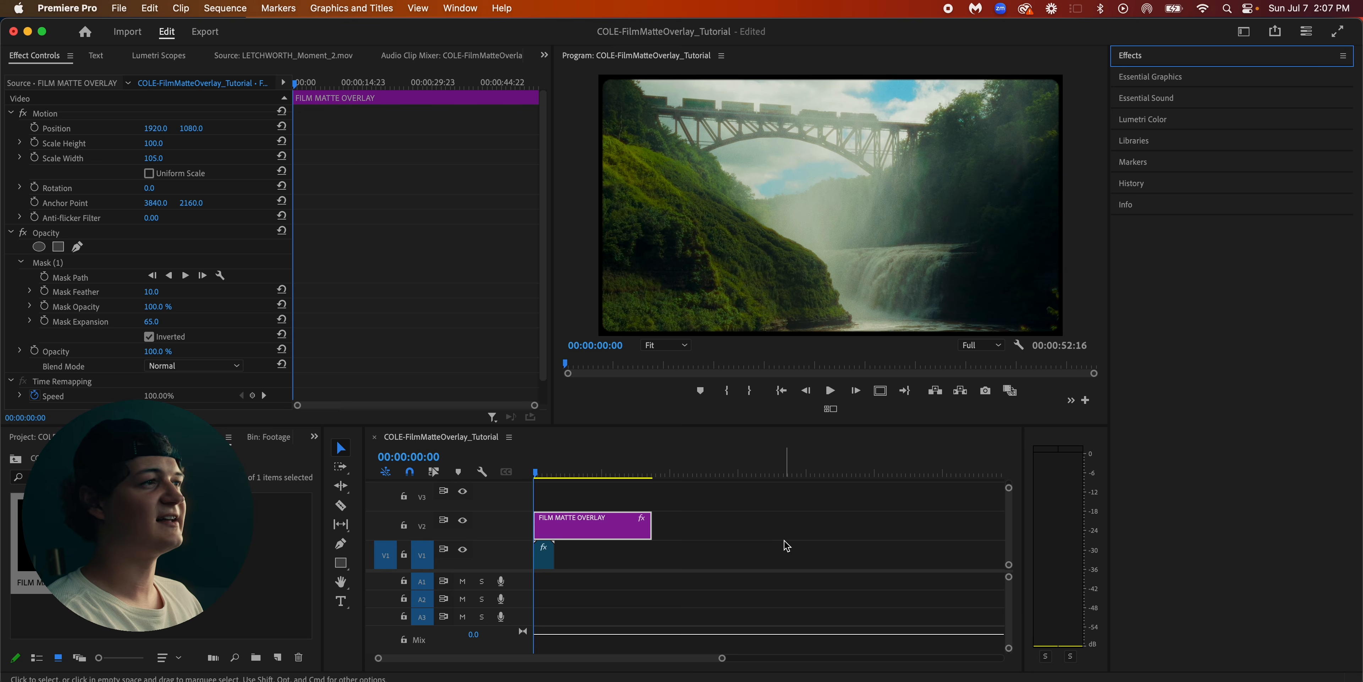
# Nest the overlay clip on V2 into a sequence named "Film Matte Overlay"
pyautogui.click(613, 528)
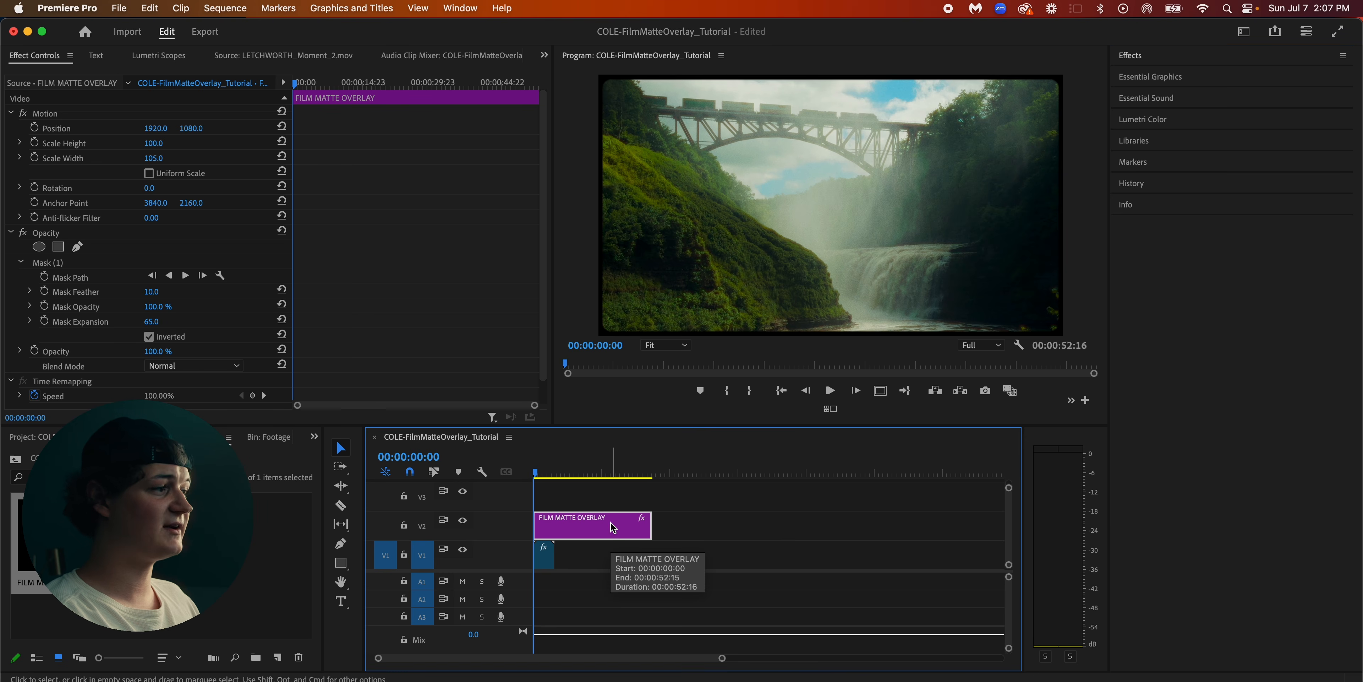
pyautogui.rightClick(593, 531)
pyautogui.click(656, 407)
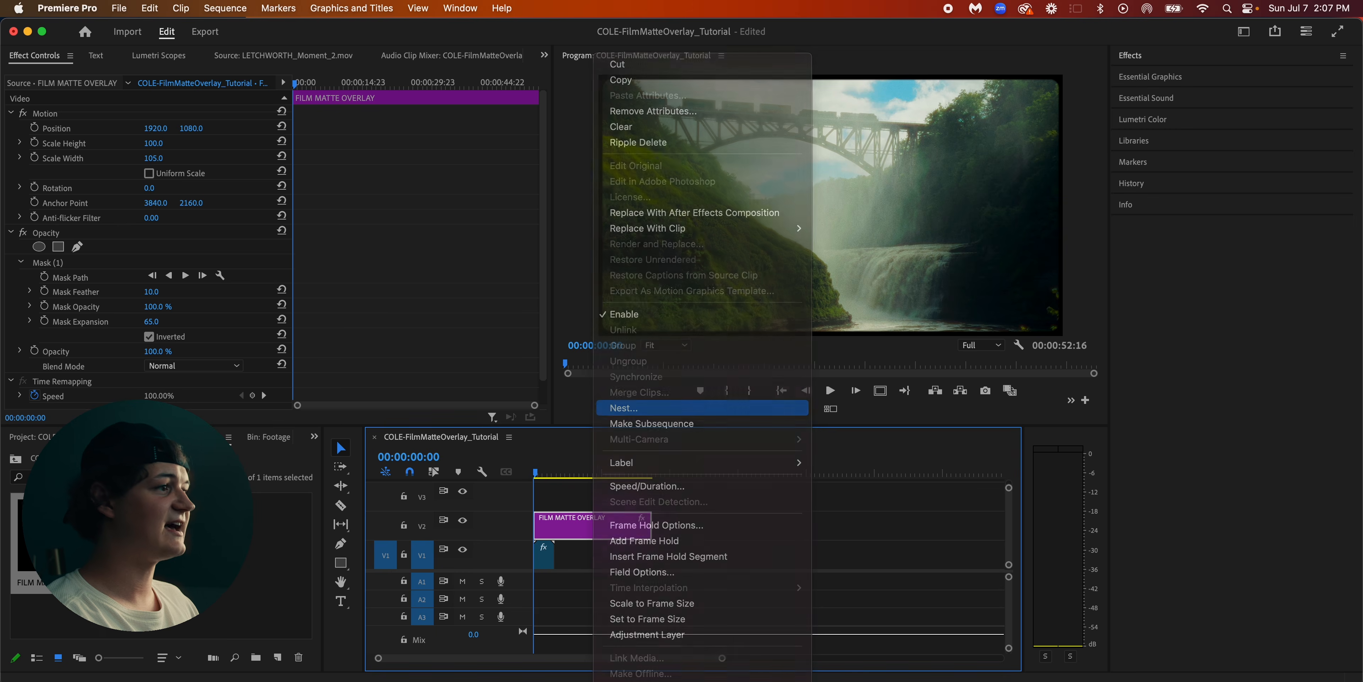
pyautogui.write('Film Ma')
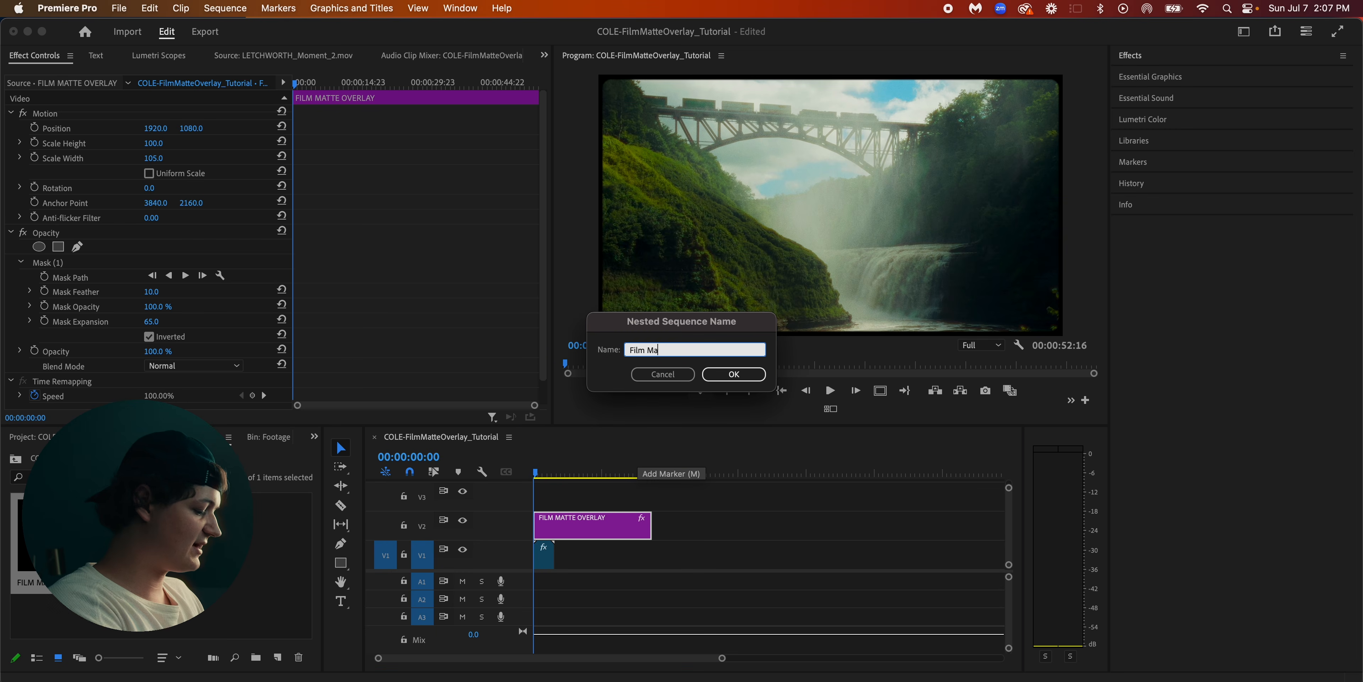
pyautogui.write('tte Overlay')
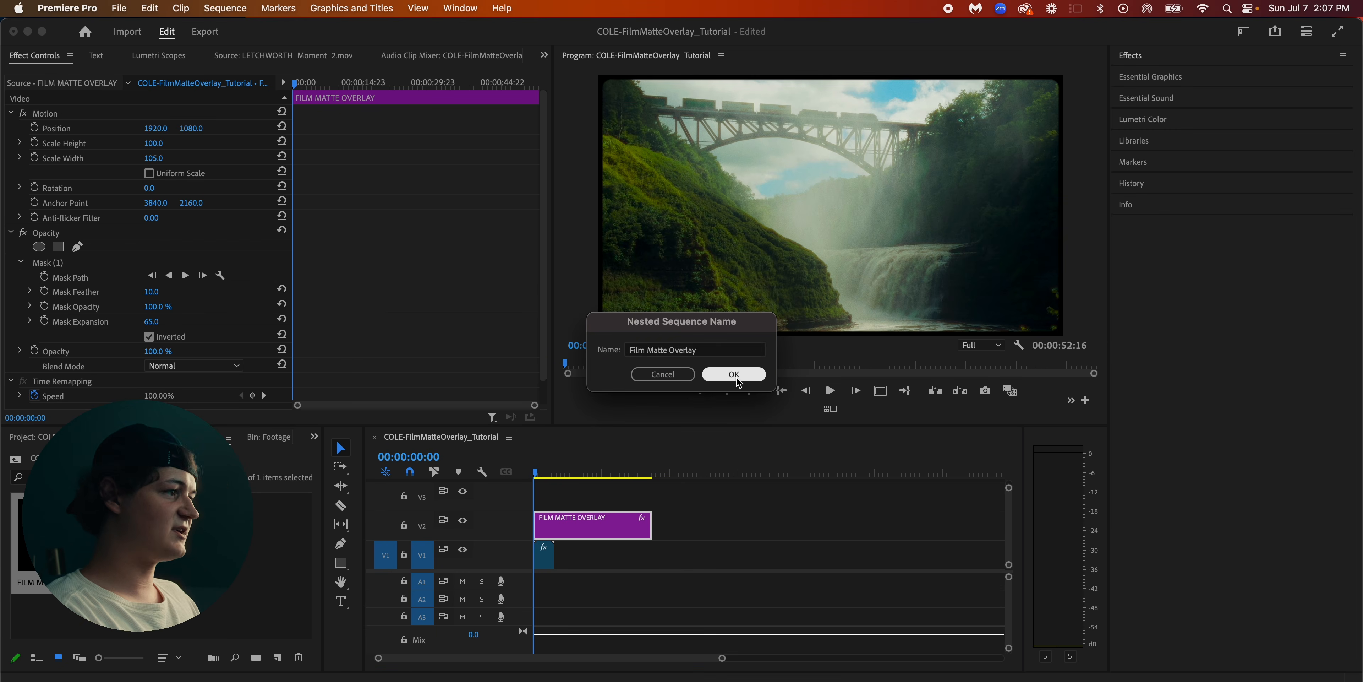
pyautogui.click(733, 374)
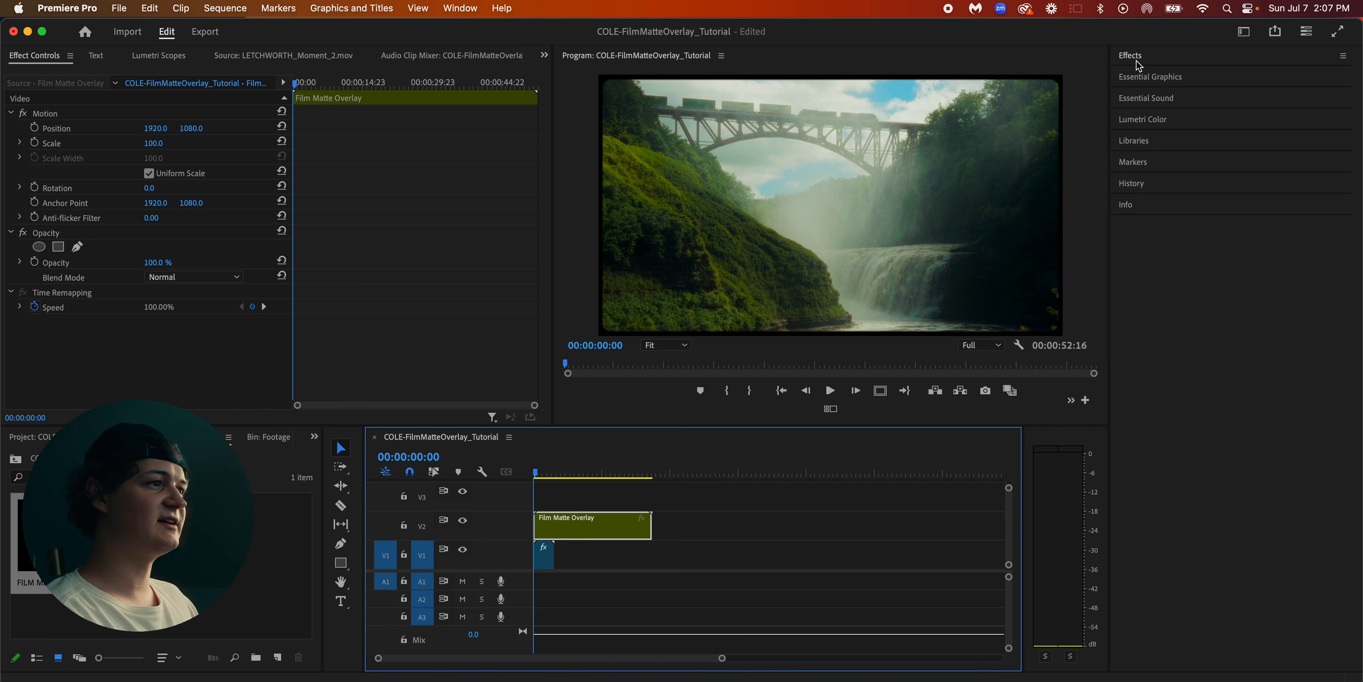
# Find the Roughen Edges video effect and apply it to the nested Film Matte Overlay clip
pyautogui.click(1148, 54)
pyautogui.click(1187, 78)
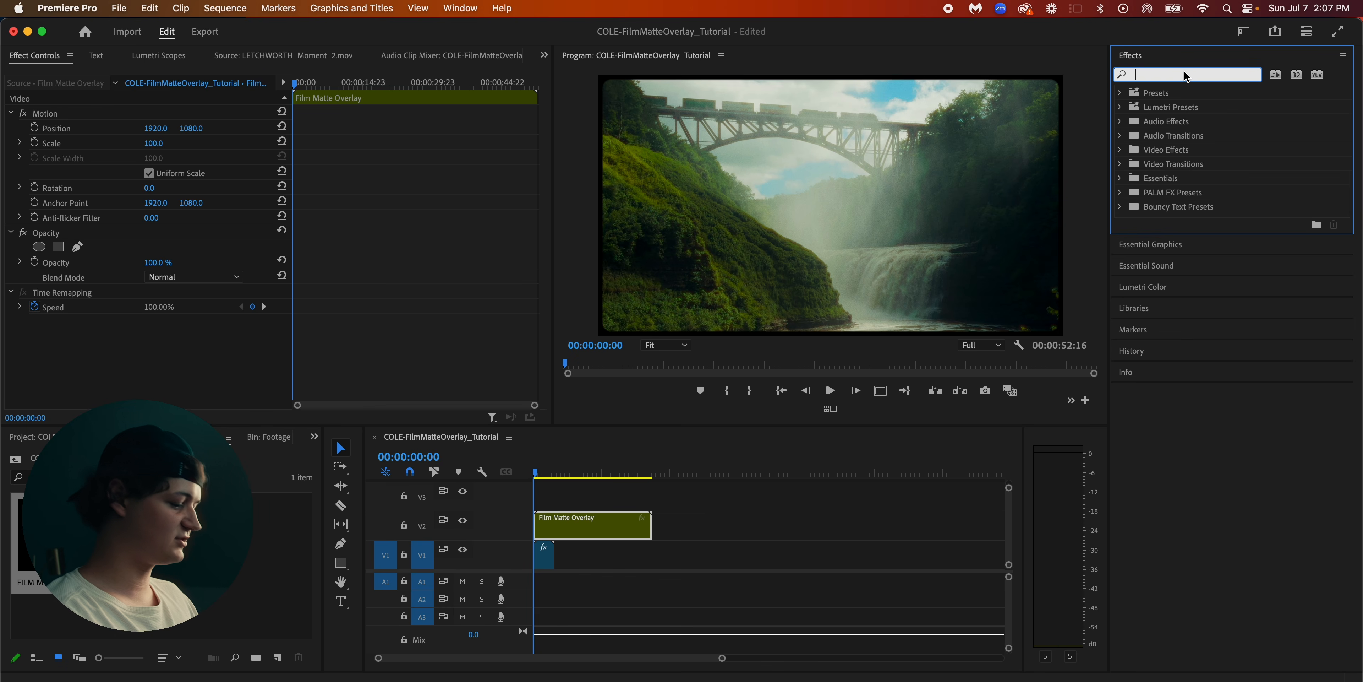
pyautogui.write('rou')
pyautogui.moveTo(1186, 248); pyautogui.dragTo(592, 529)
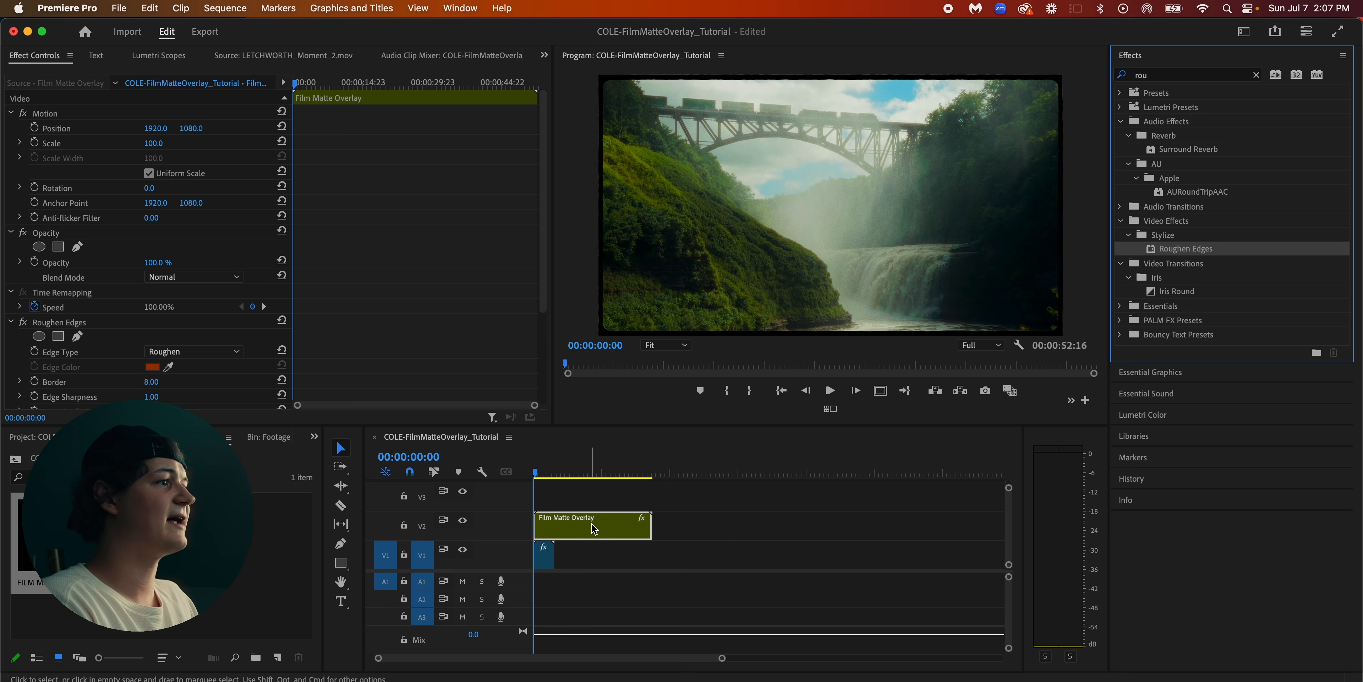
# Set the Edge Type of the Roughen Edges effect to Spiky
pyautogui.click(168, 394)
pyautogui.scroll(-3, 254, 370)
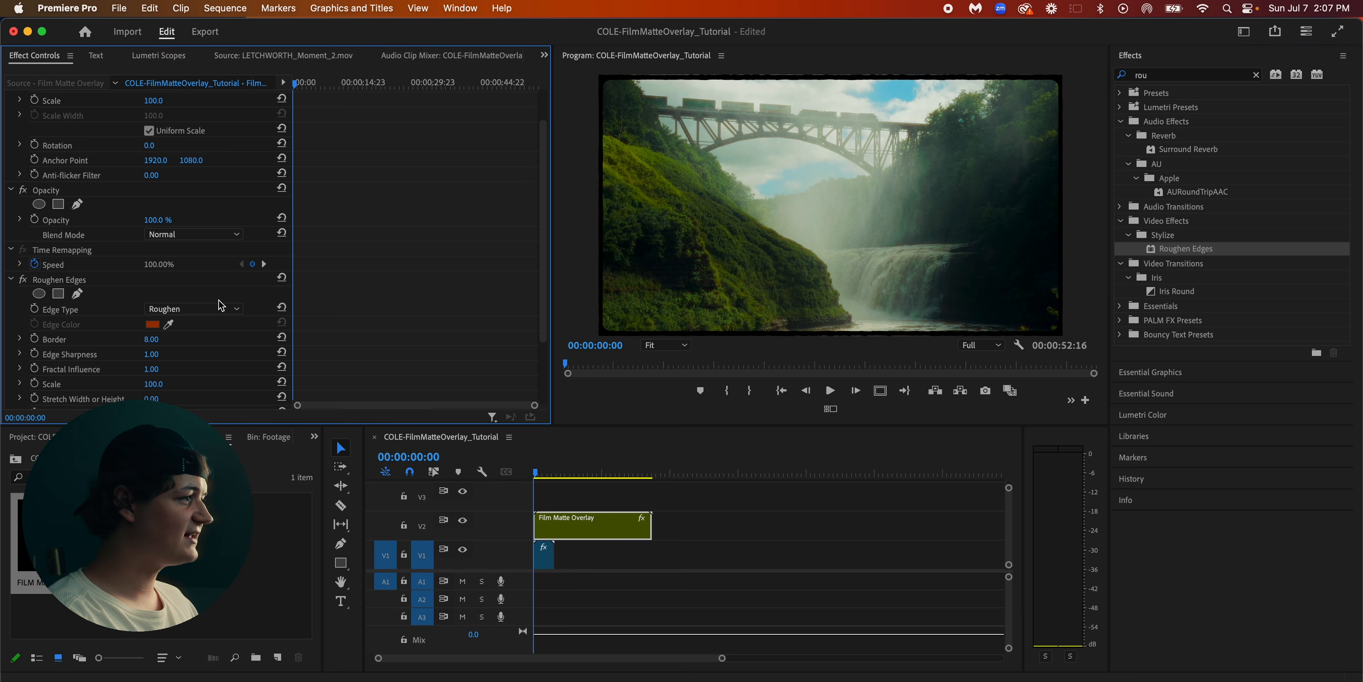
pyautogui.click(218, 308)
pyautogui.click(205, 369)
# Set the Edge Sharpness of the Roughen Edges effect to 0.5
pyautogui.scroll(-5, 160, 259)
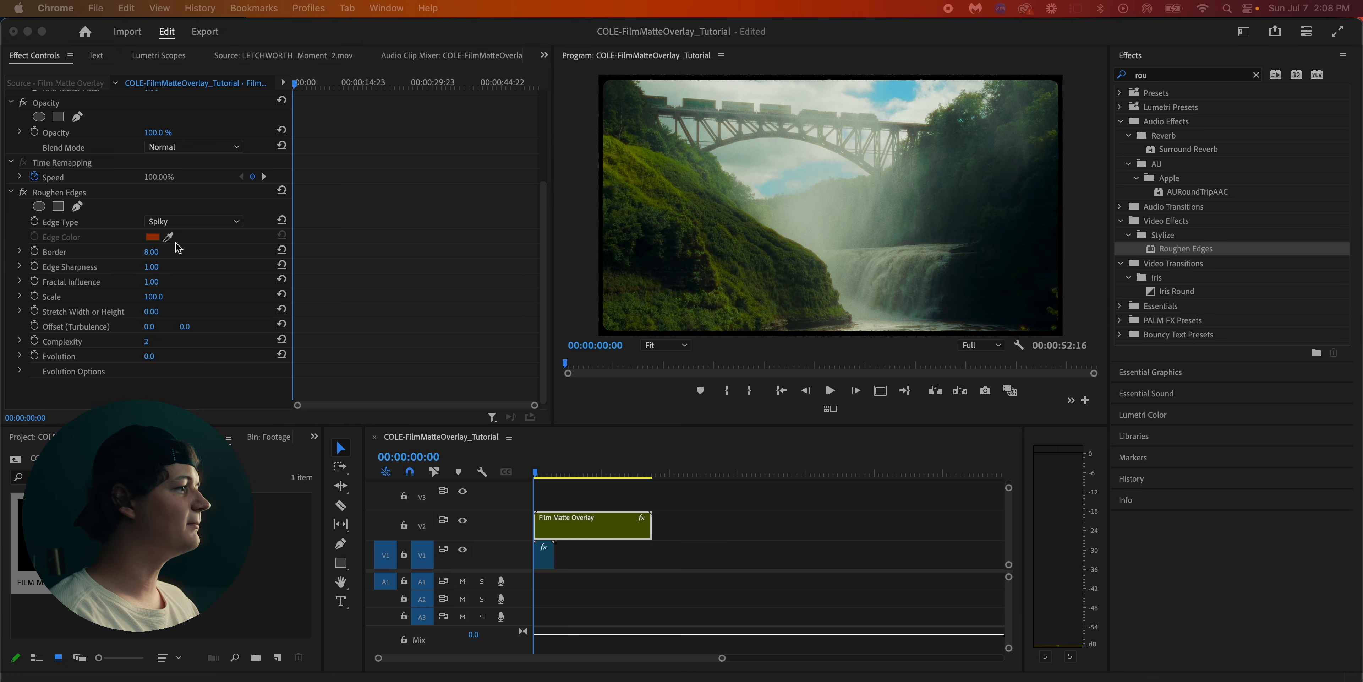
pyautogui.click(161, 266)
pyautogui.click(161, 265)
pyautogui.write('0.5')
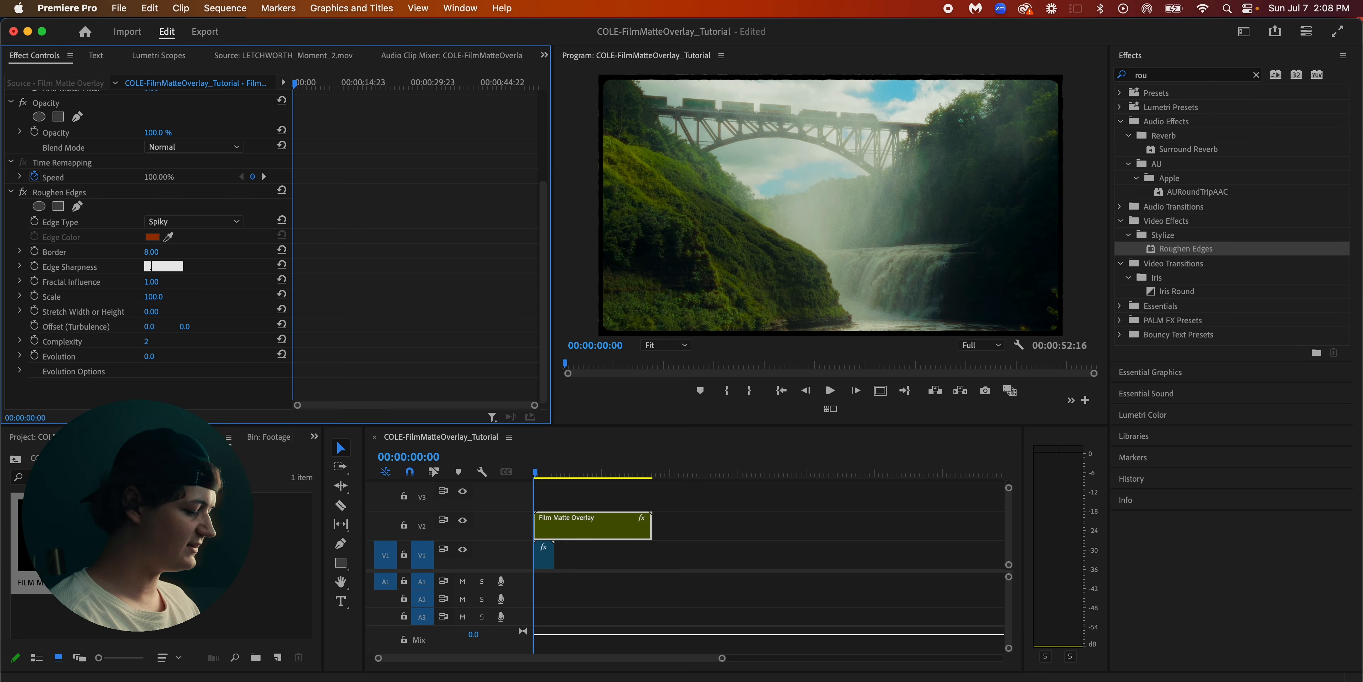
pyautogui.press('Return')
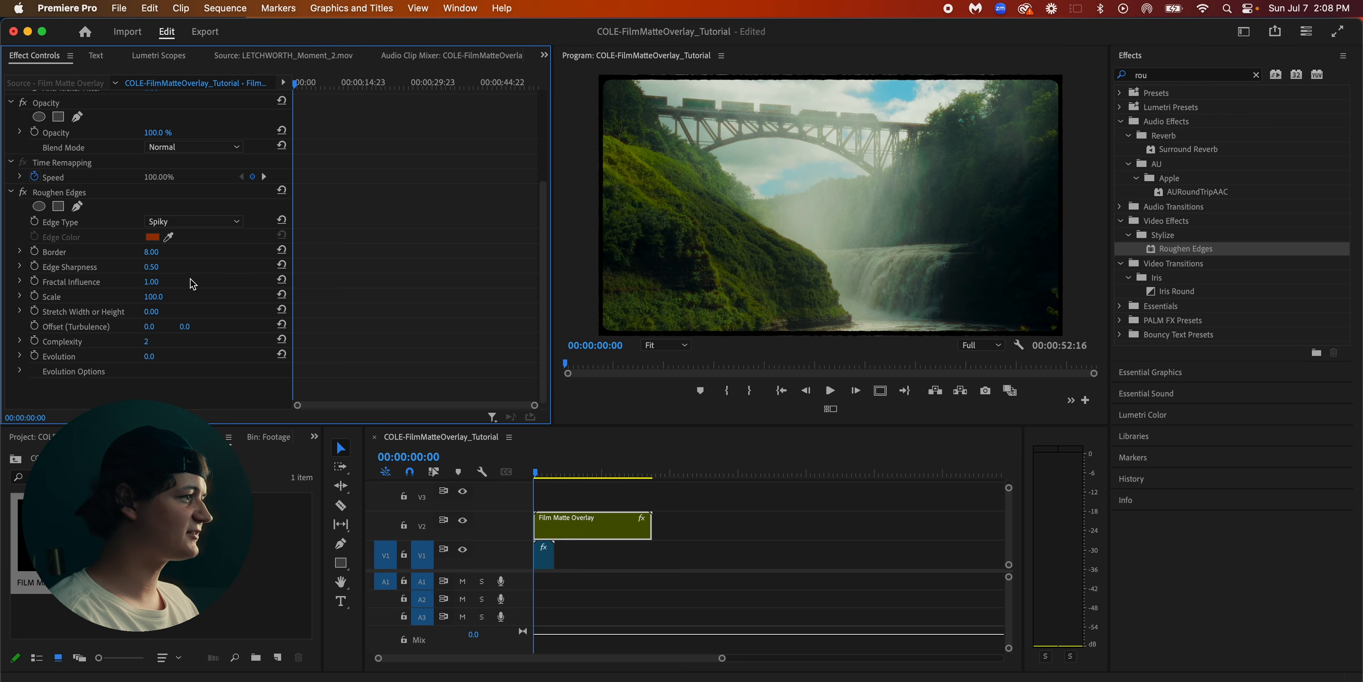
# Set the Roughen Edges Scale to 252 and its Stretch Width or Height to 2.1
pyautogui.click(163, 295)
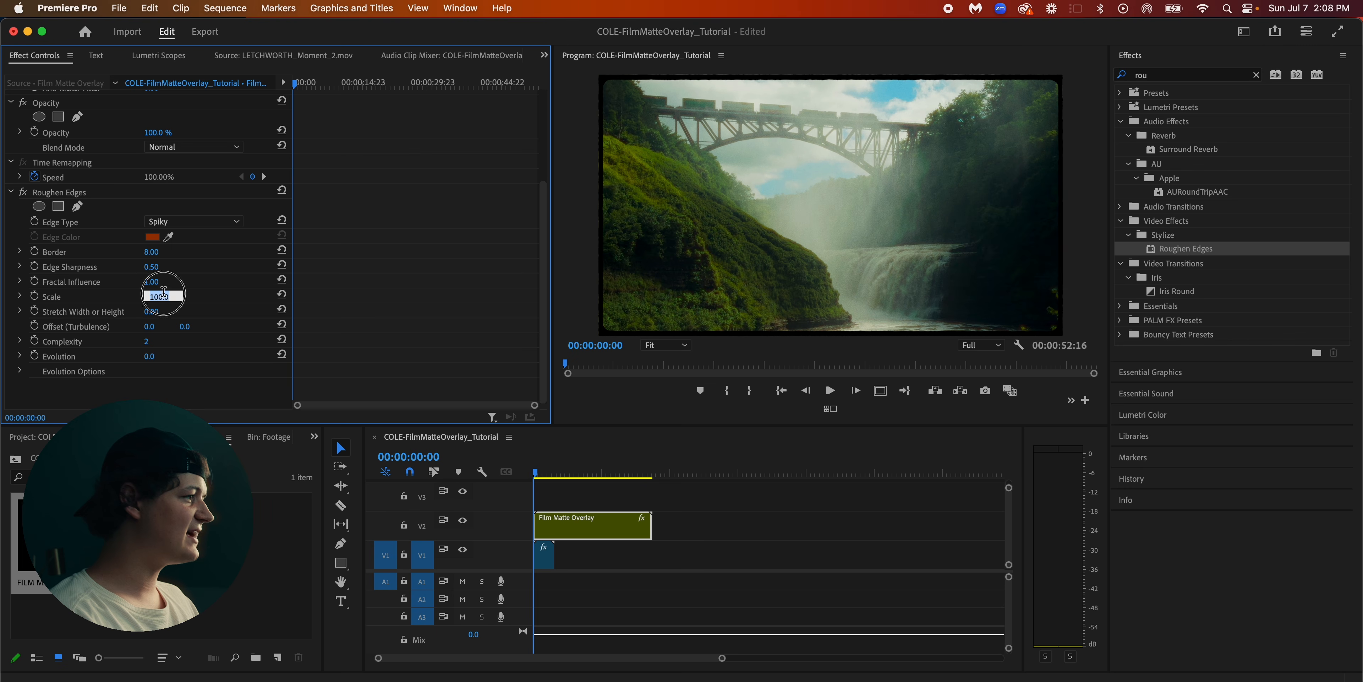
pyautogui.write('252')
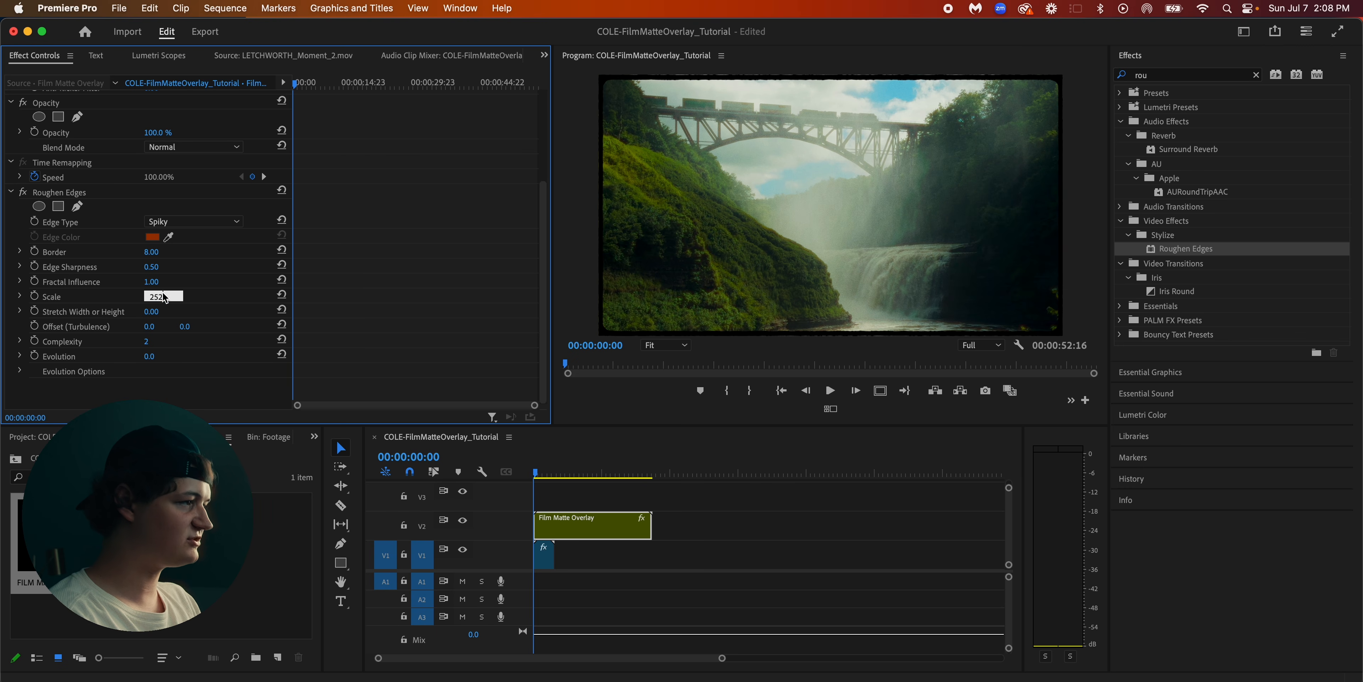
pyautogui.press('Return')
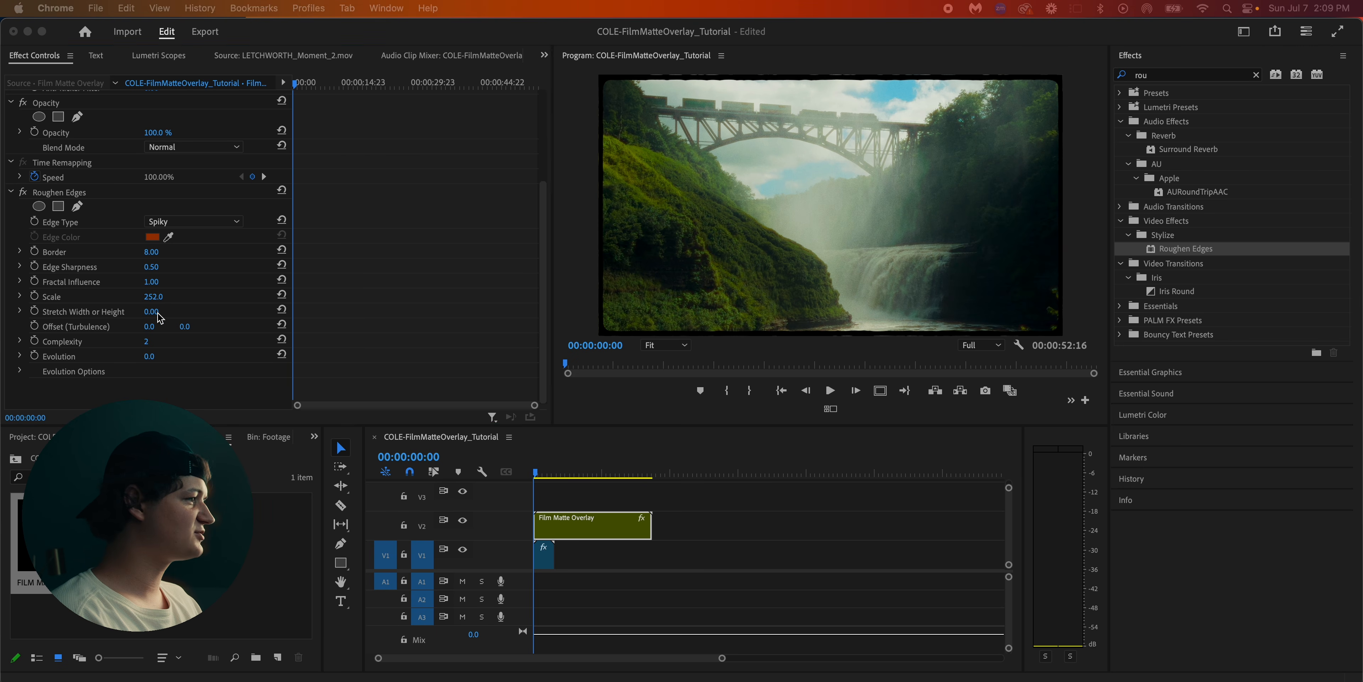
pyautogui.click(162, 312)
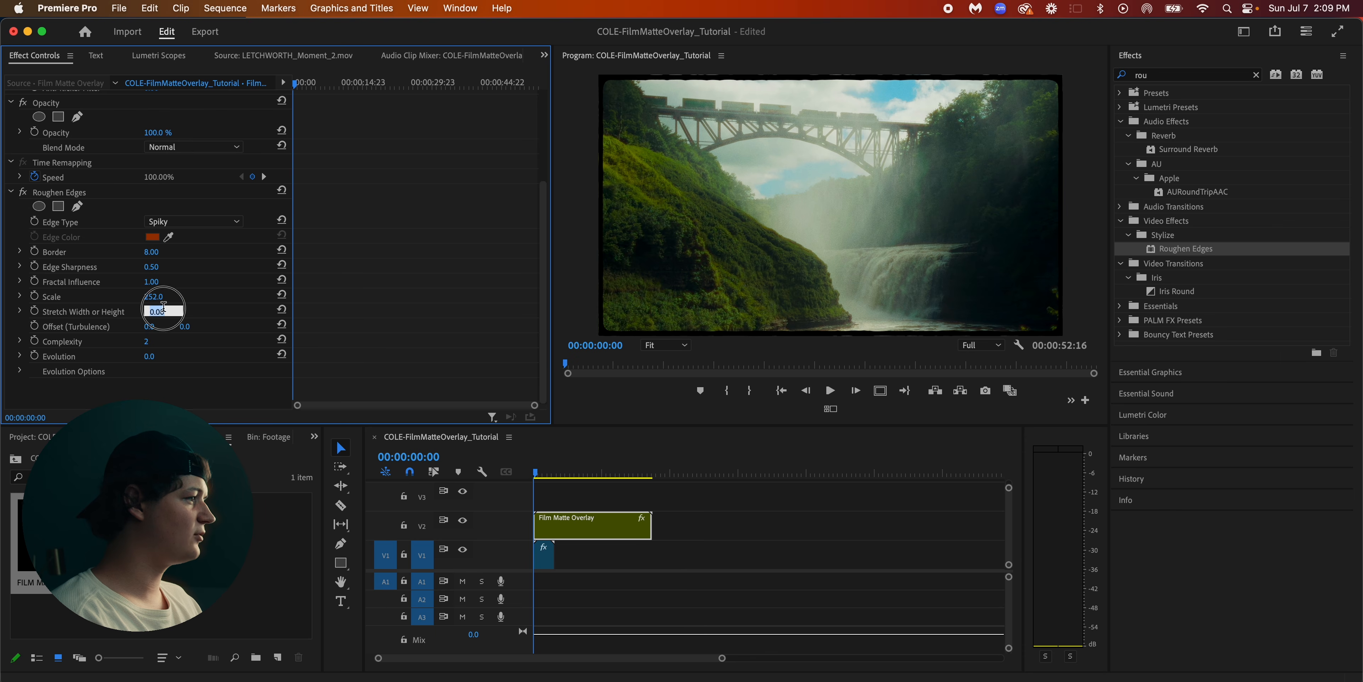
pyautogui.write('2.10')
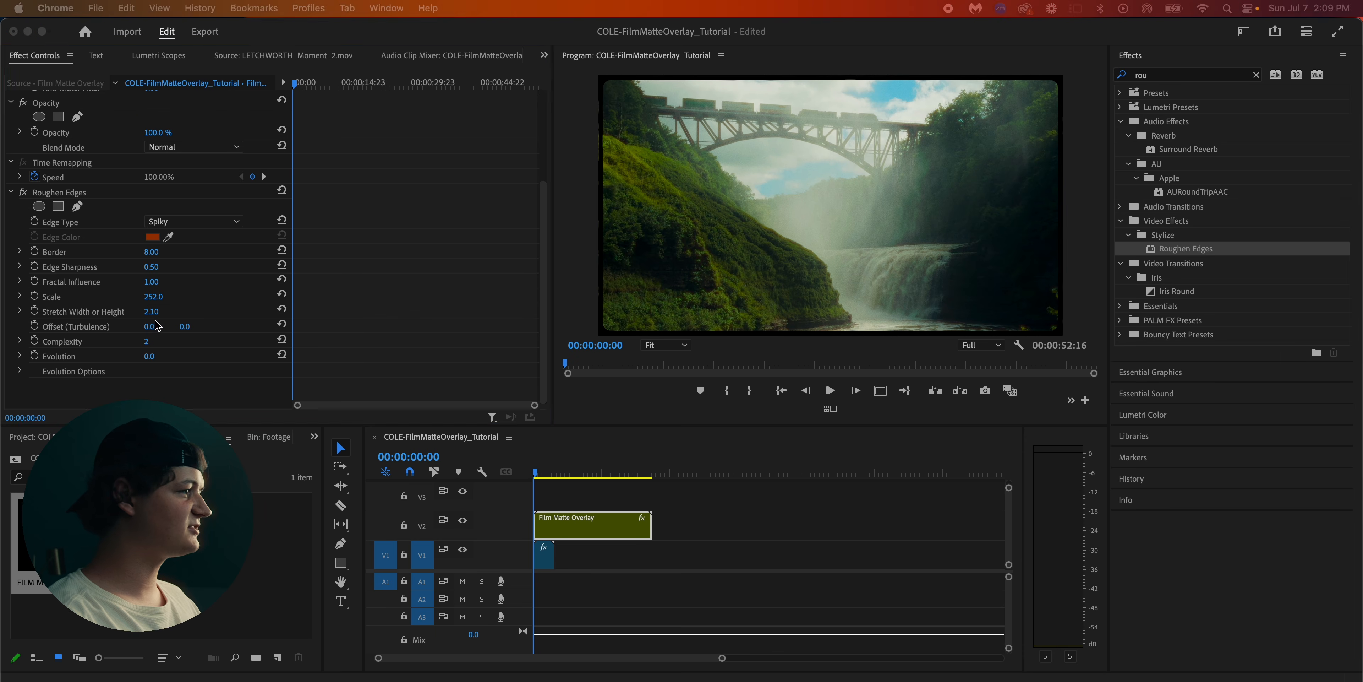
# Set the first Offset (Turbulence) value of the Roughen Edges effect to 199
pyautogui.click(150, 326)
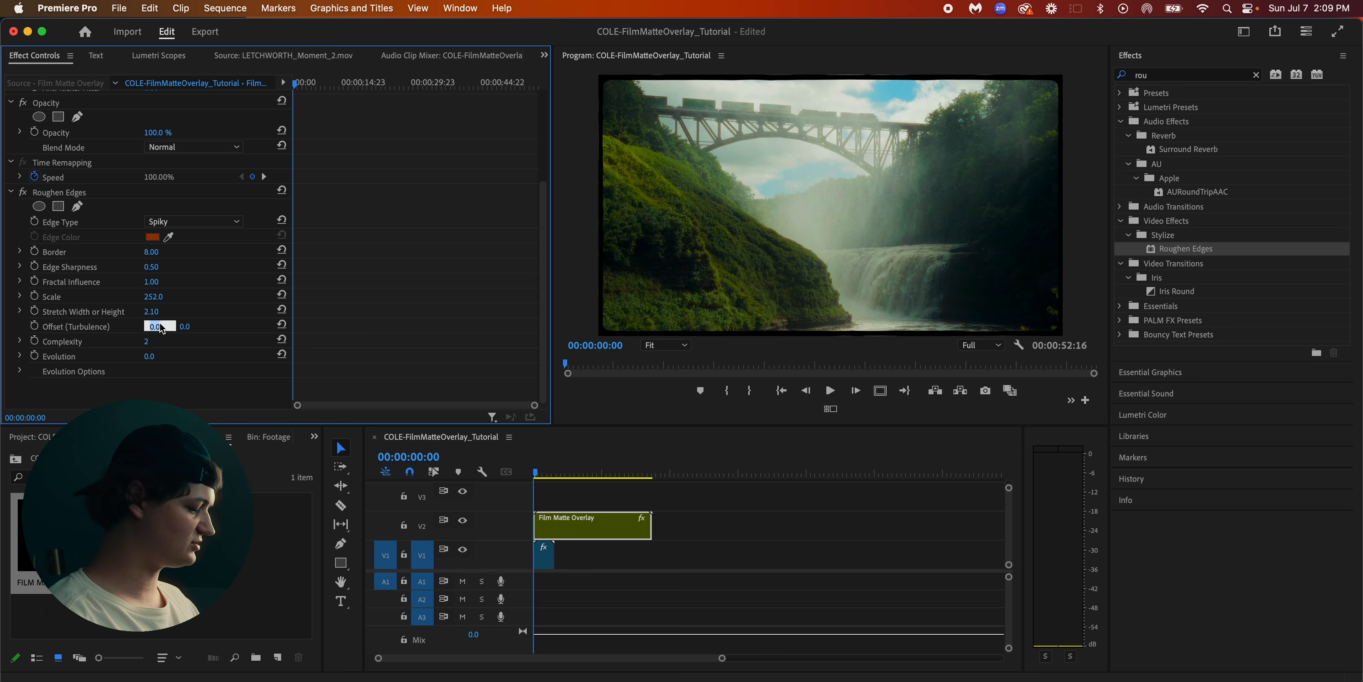
pyautogui.write('199')
pyautogui.press('Return')
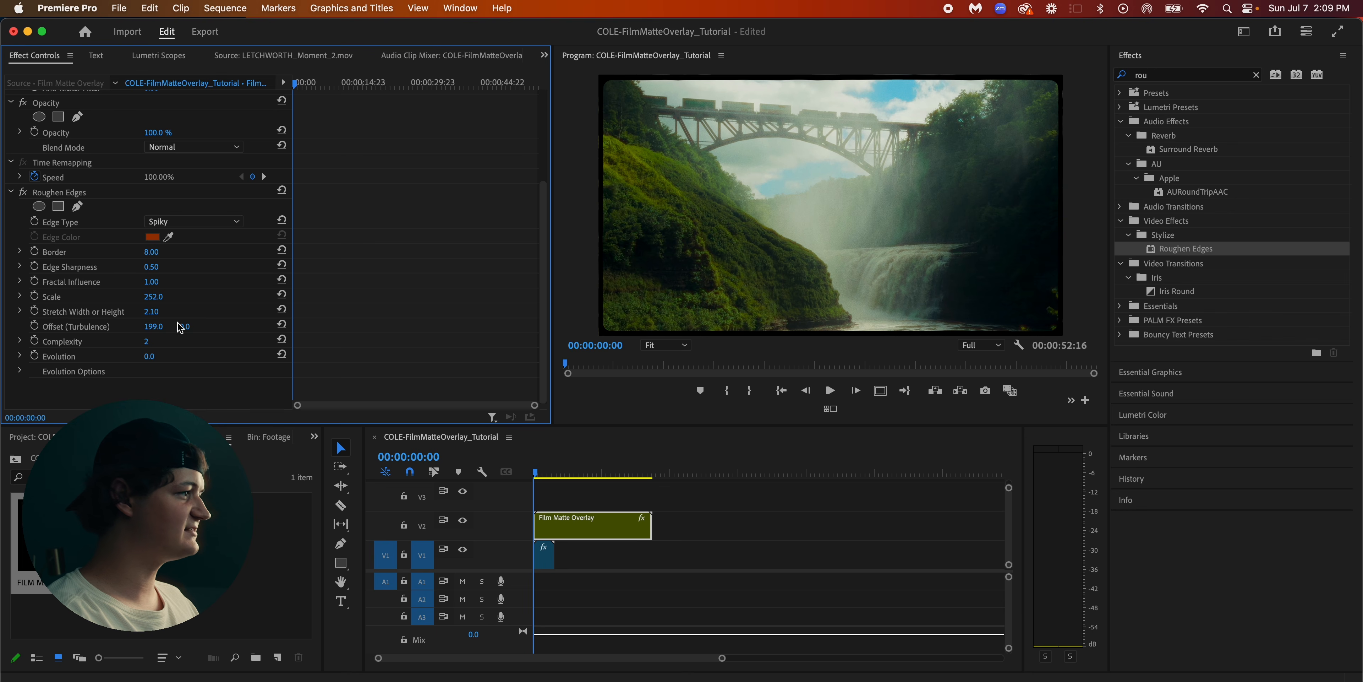
# Set the Roughen Edges Complexity to 10 and its Evolution to 307°
pyautogui.click(159, 342)
pyautogui.write('1')
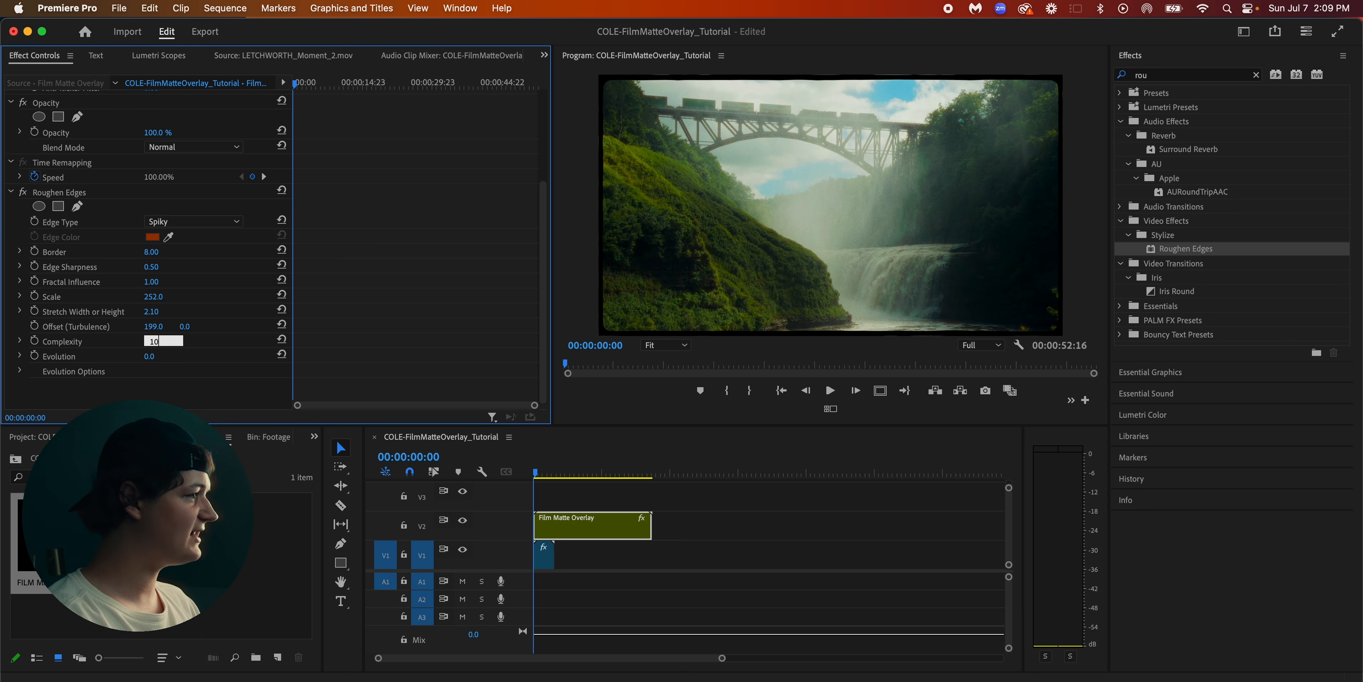
pyautogui.write('0')
pyautogui.click(160, 356)
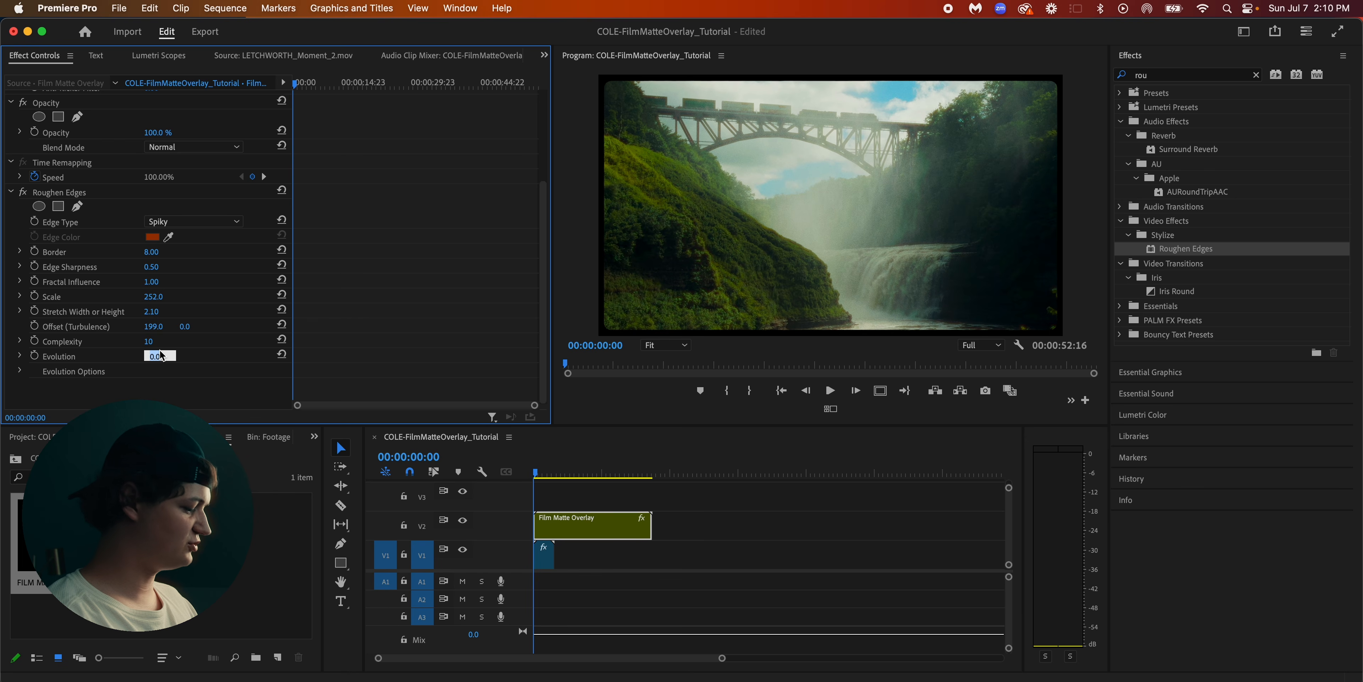
pyautogui.write('30')
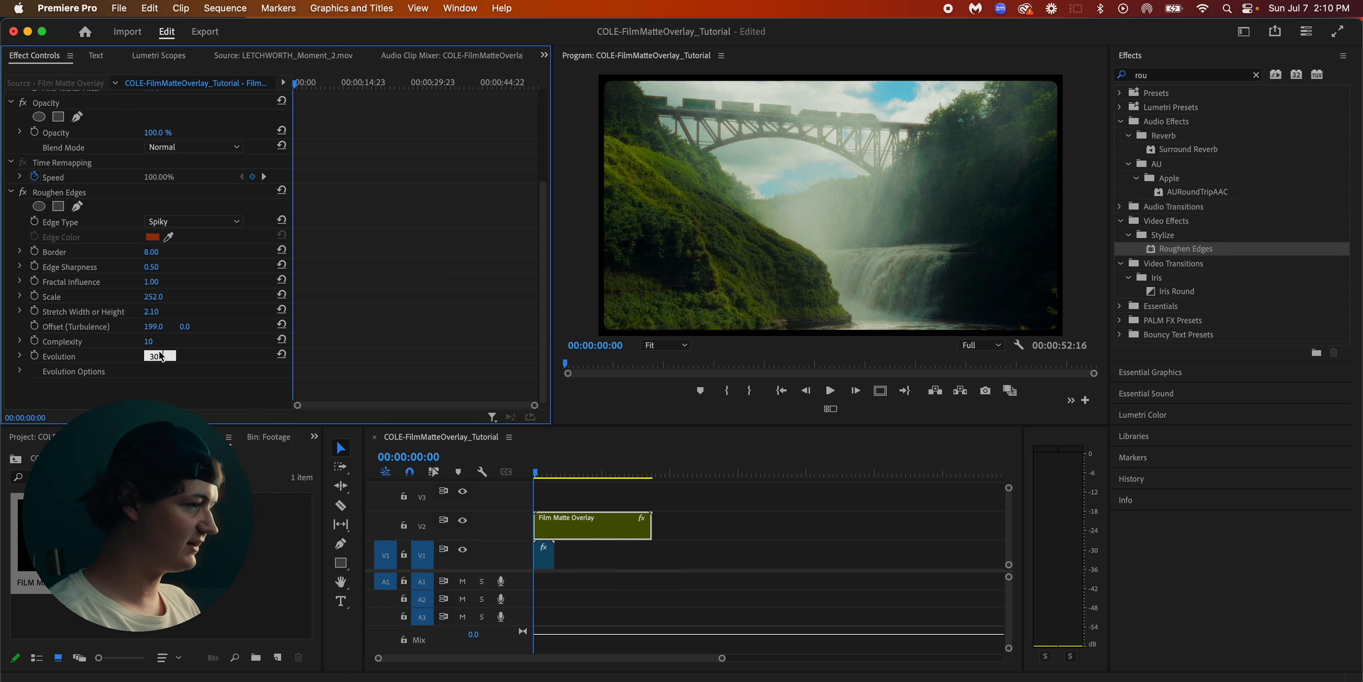
pyautogui.write('7')
pyautogui.press('Return')
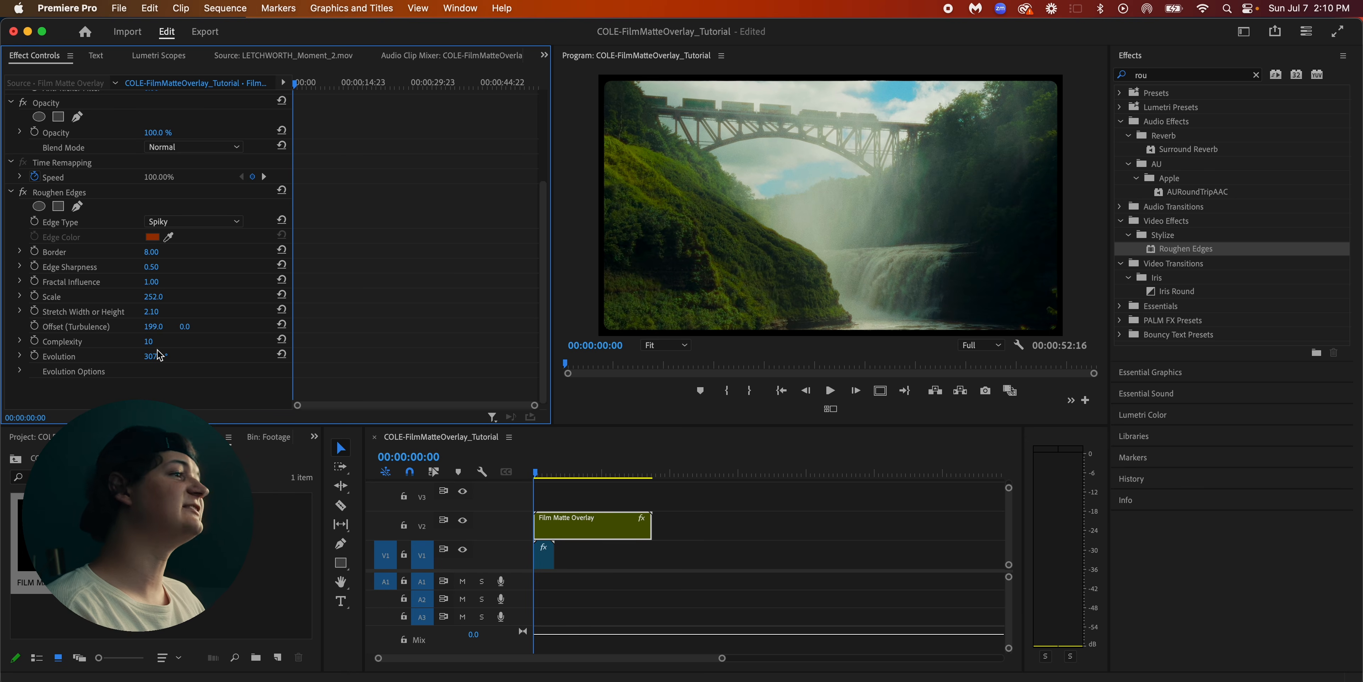
# Inspect the roughened matte border up close along the upper edge of the previewed frame
pyautogui.scroll(3, 871, 101)
pyautogui.moveTo(871, 101); pyautogui.dragTo(851, 204)
pyautogui.scroll(4, 845, 223)
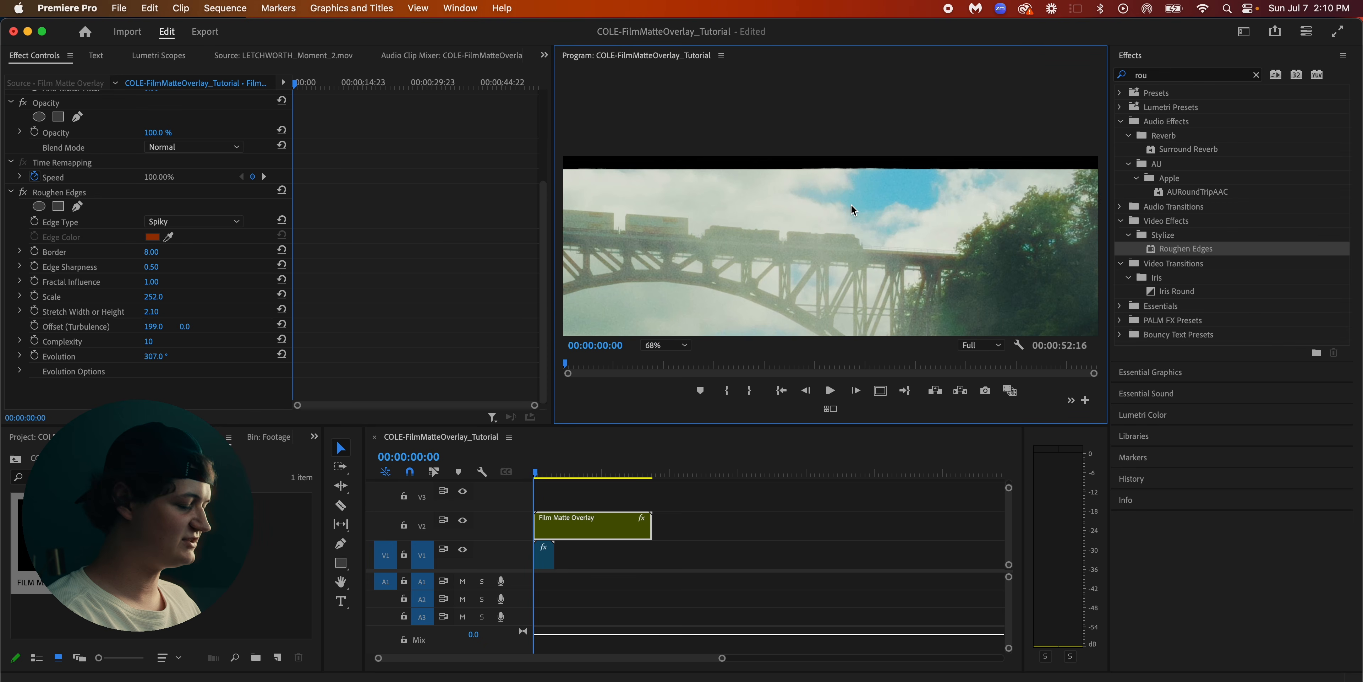
pyautogui.press('h')
pyautogui.scroll(3, 873, 252)
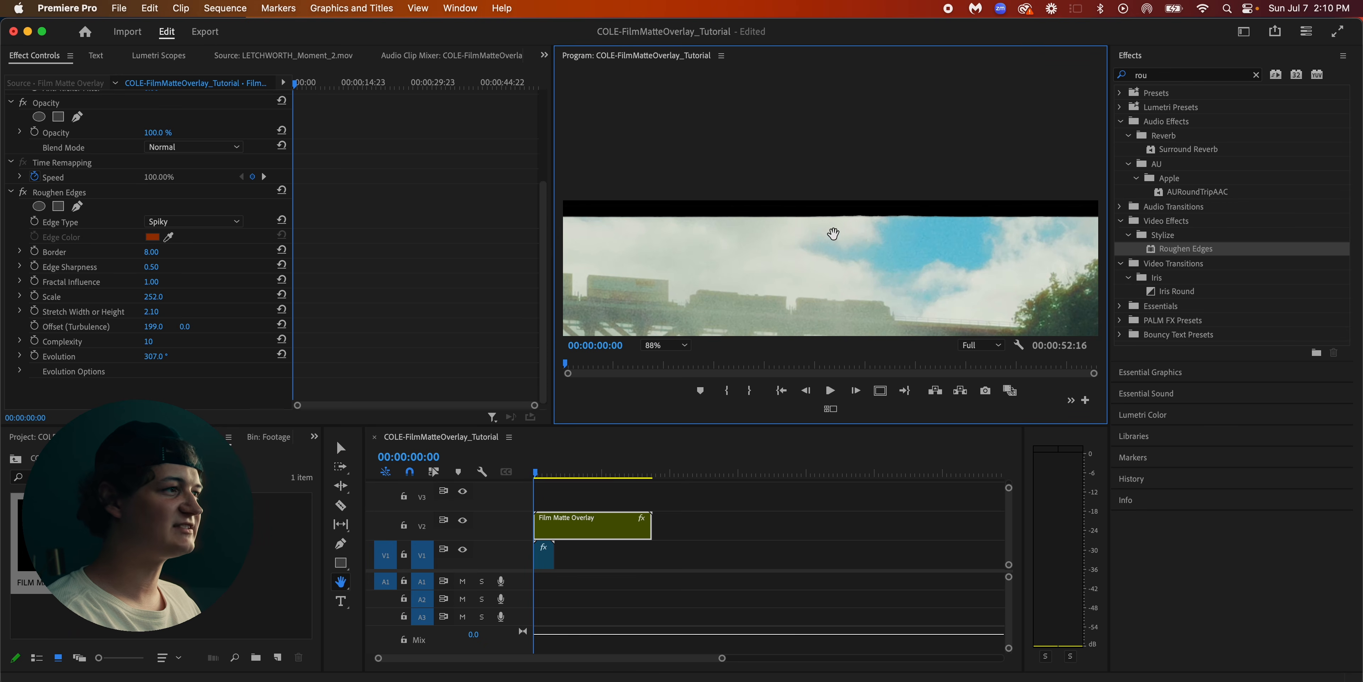
pyautogui.press('v')
pyautogui.scroll(-3, 818, 251)
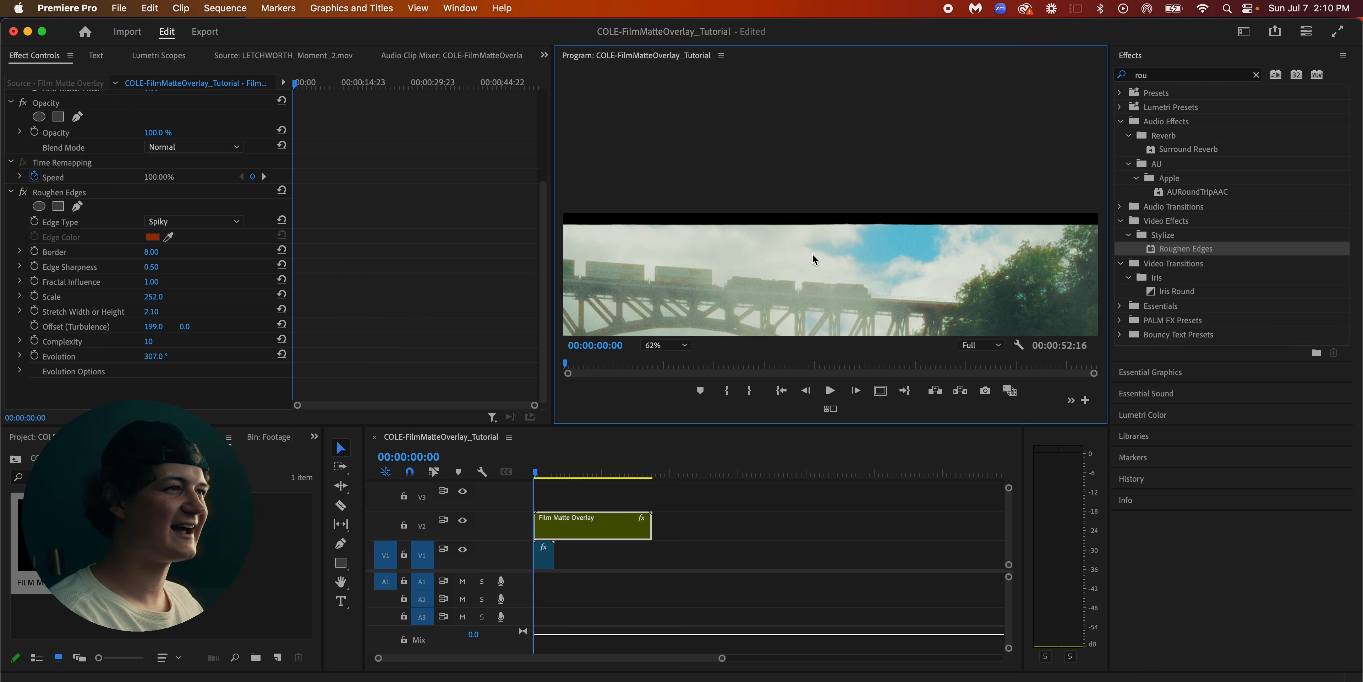
pyautogui.click(758, 520)
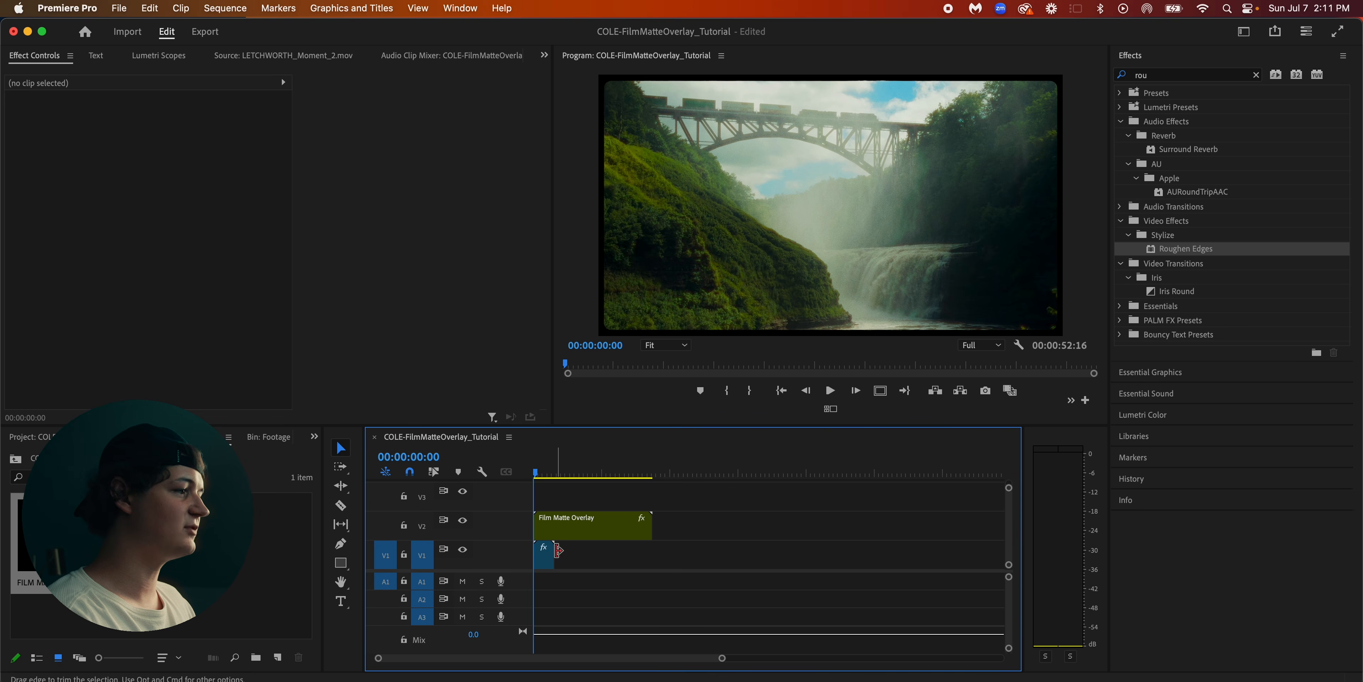
# Move the LETCHWORTH_Moment_2.mov clip away from beneath the matte and review the program monitor's available transport buttons
pyautogui.moveTo(542, 558); pyautogui.dragTo(756, 527)
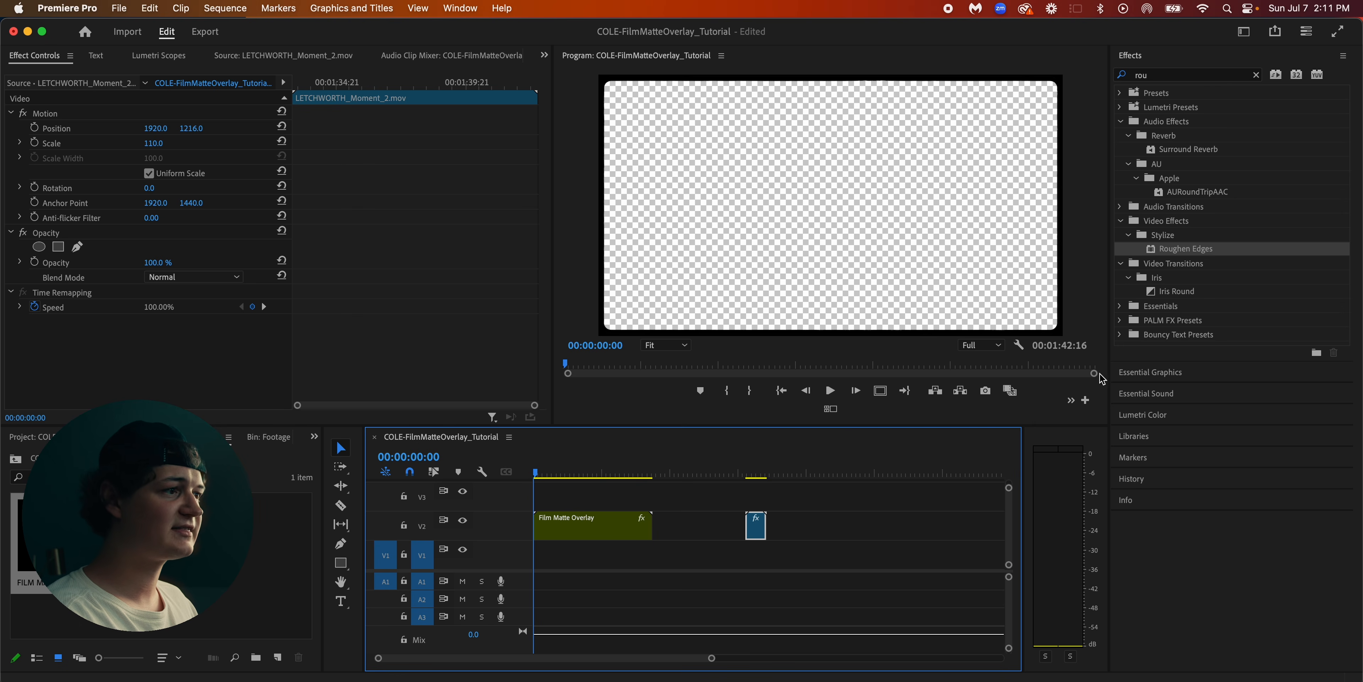
pyautogui.click(1085, 400)
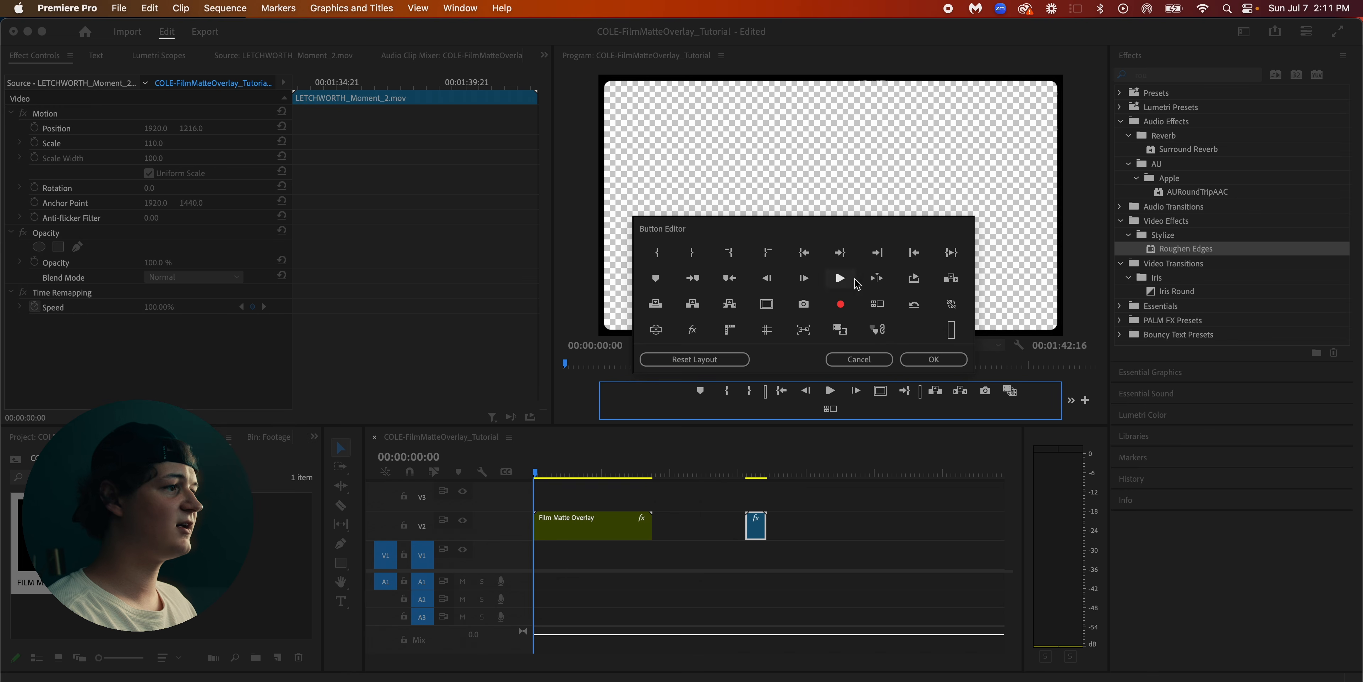
pyautogui.click(944, 362)
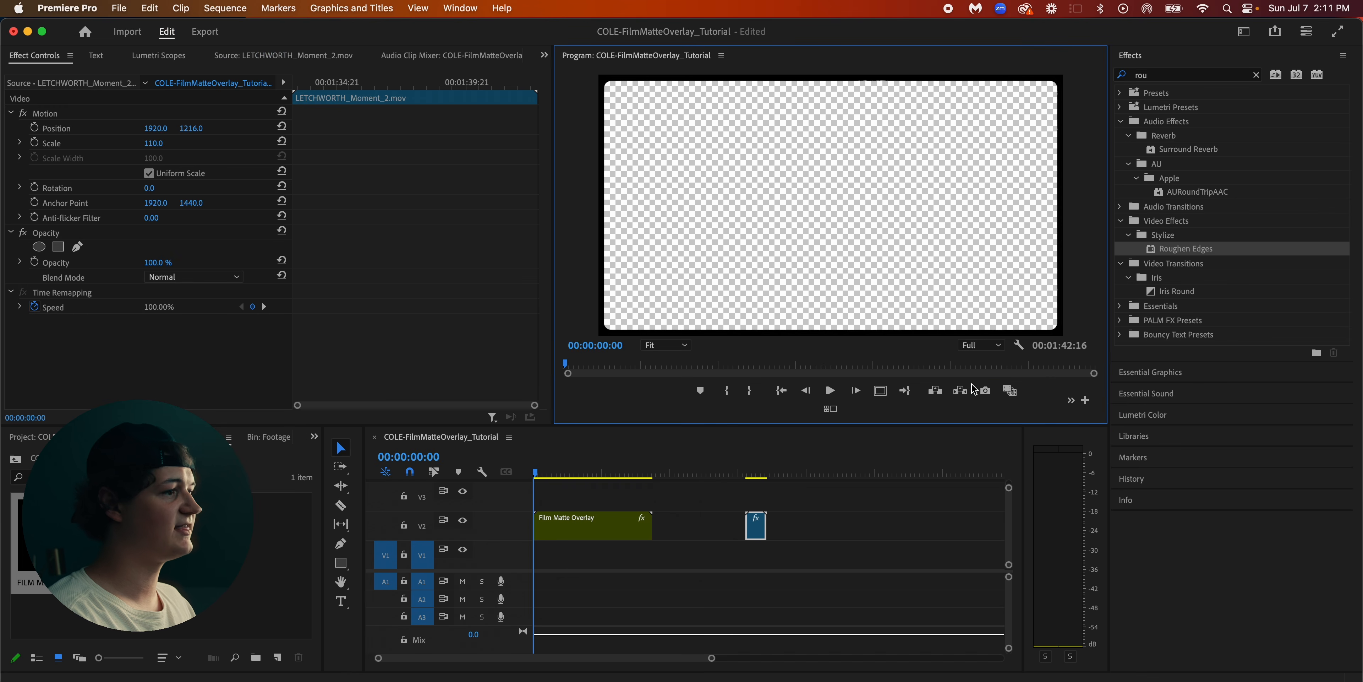
# Export the current matte-only frame as a PNG to the Downloads folder, keeping the default name
pyautogui.click(985, 392)
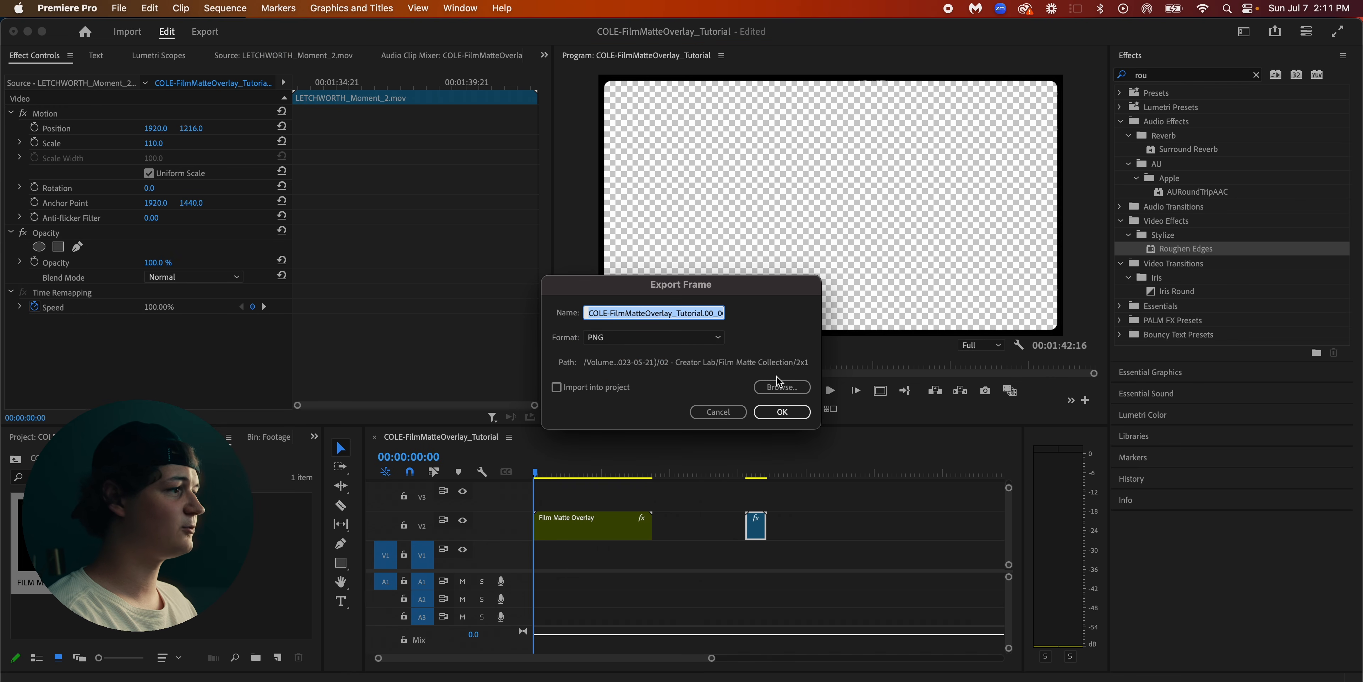
pyautogui.click(666, 317)
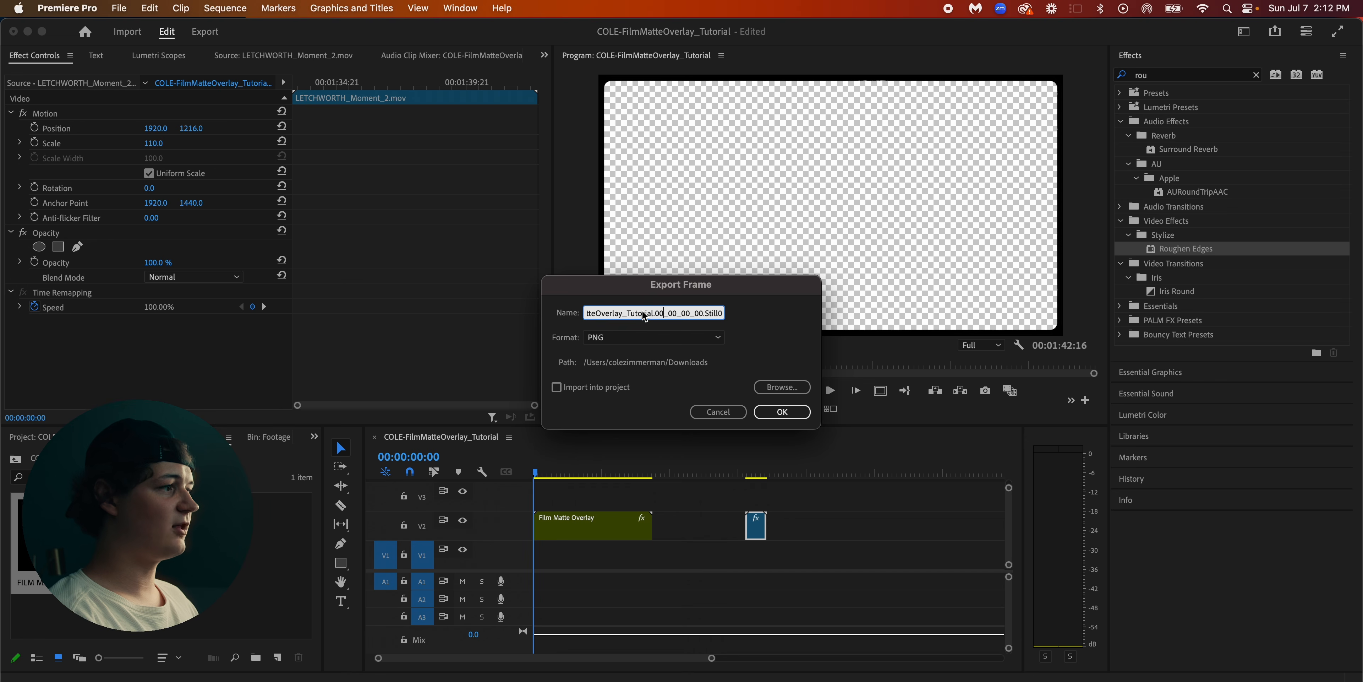
pyautogui.click(621, 339)
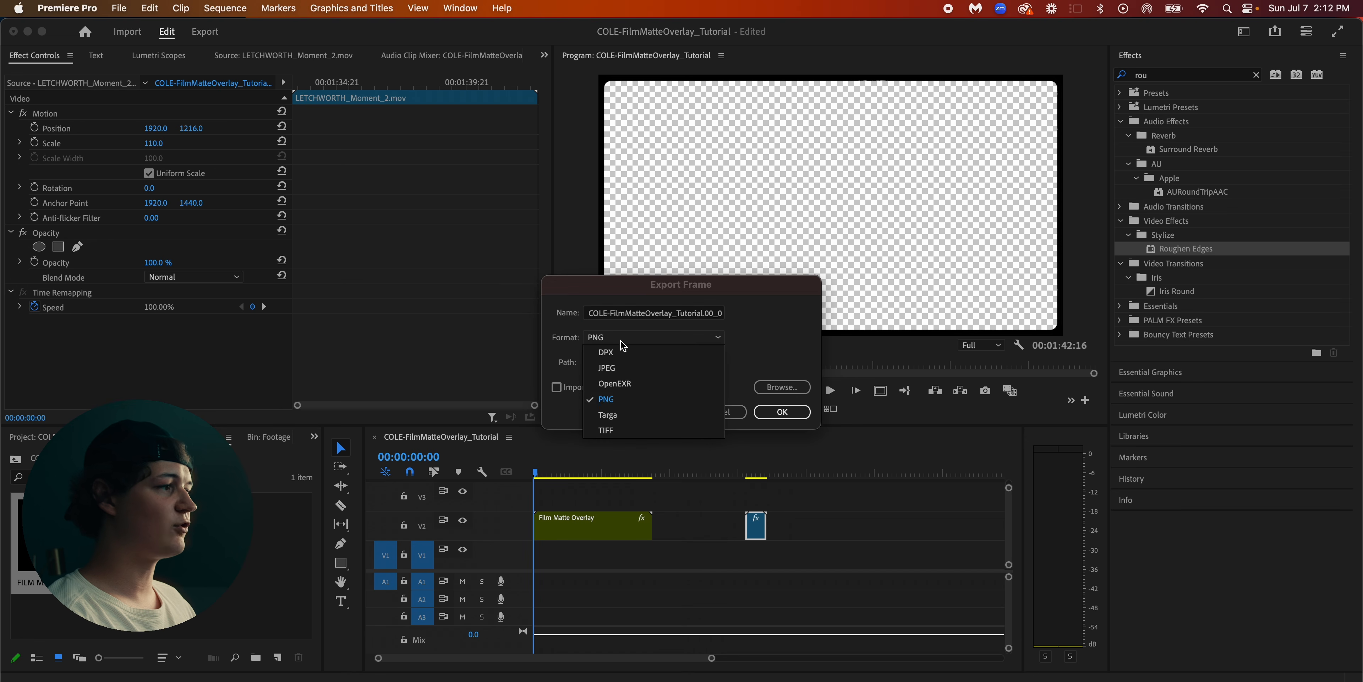
pyautogui.click(629, 400)
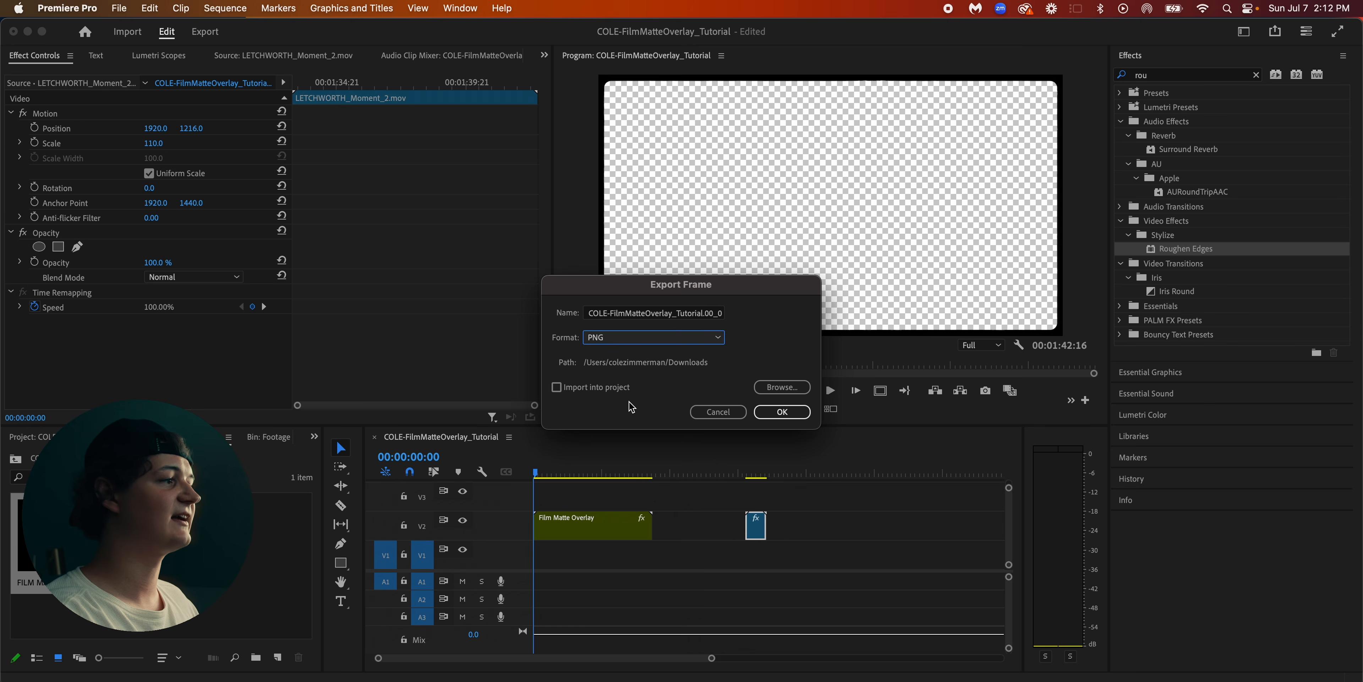
pyautogui.click(783, 387)
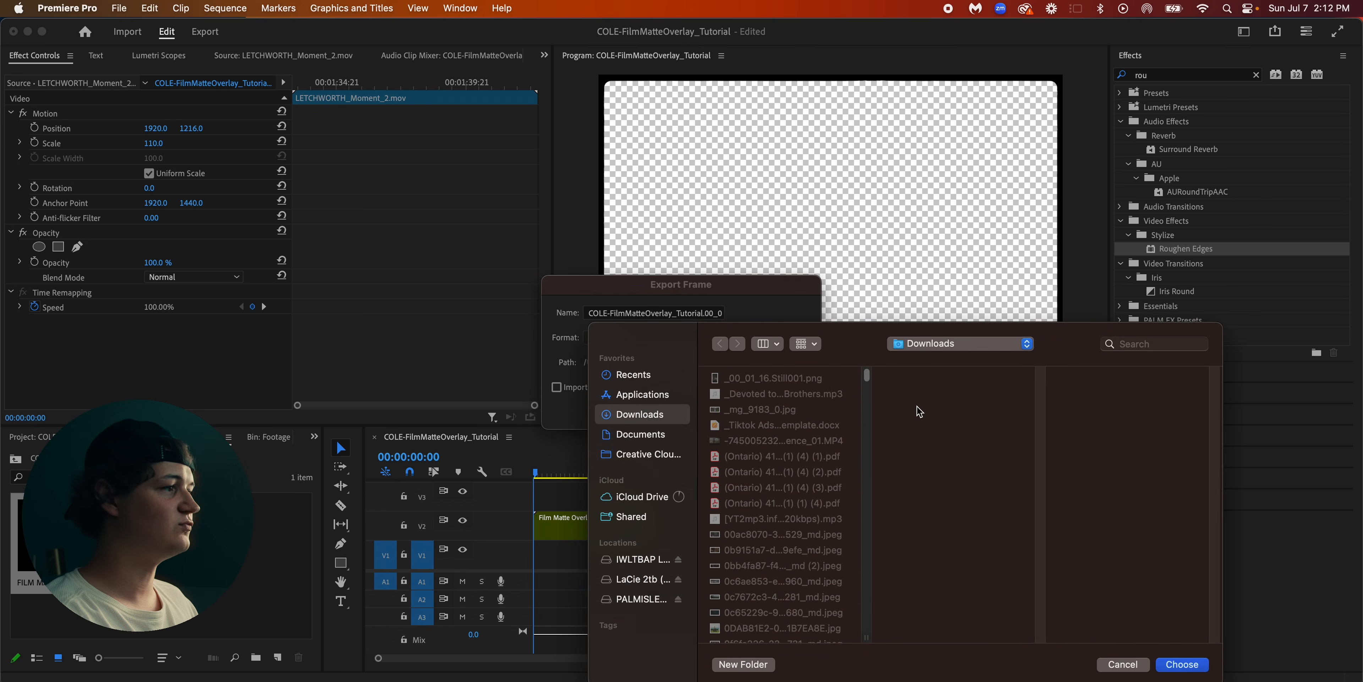
pyautogui.click(1211, 669)
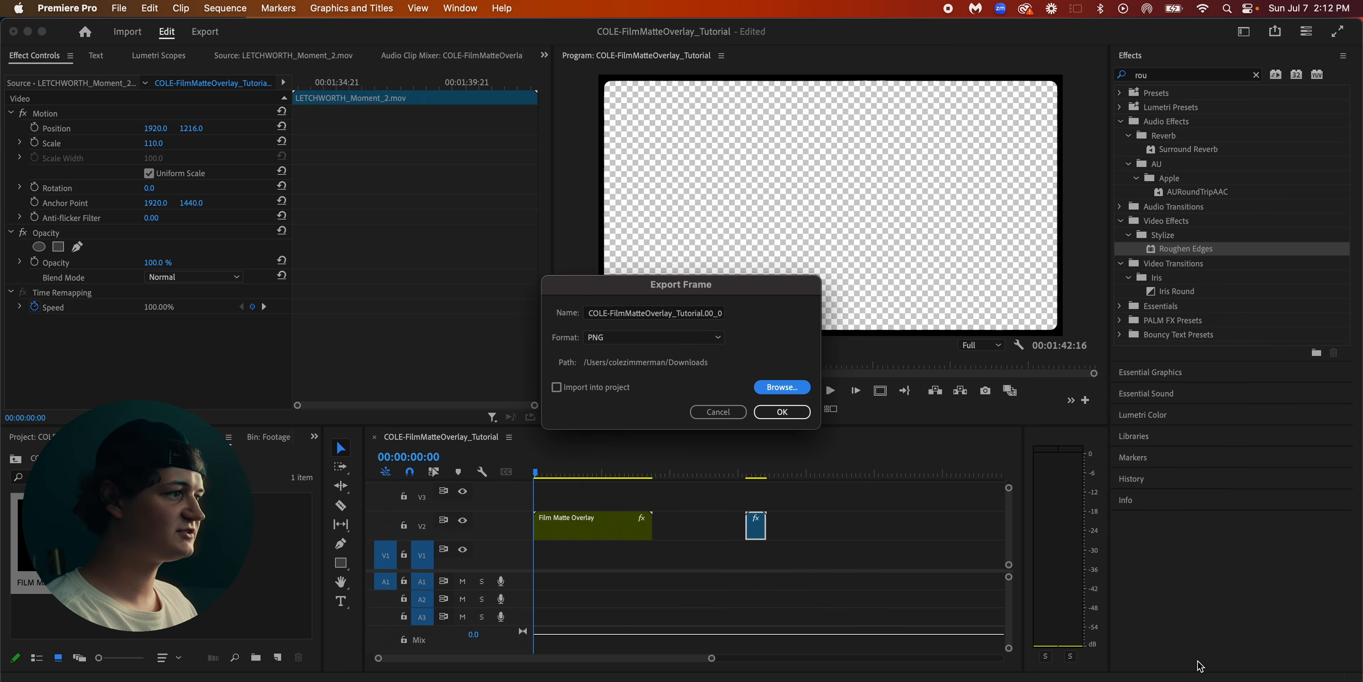
pyautogui.click(783, 412)
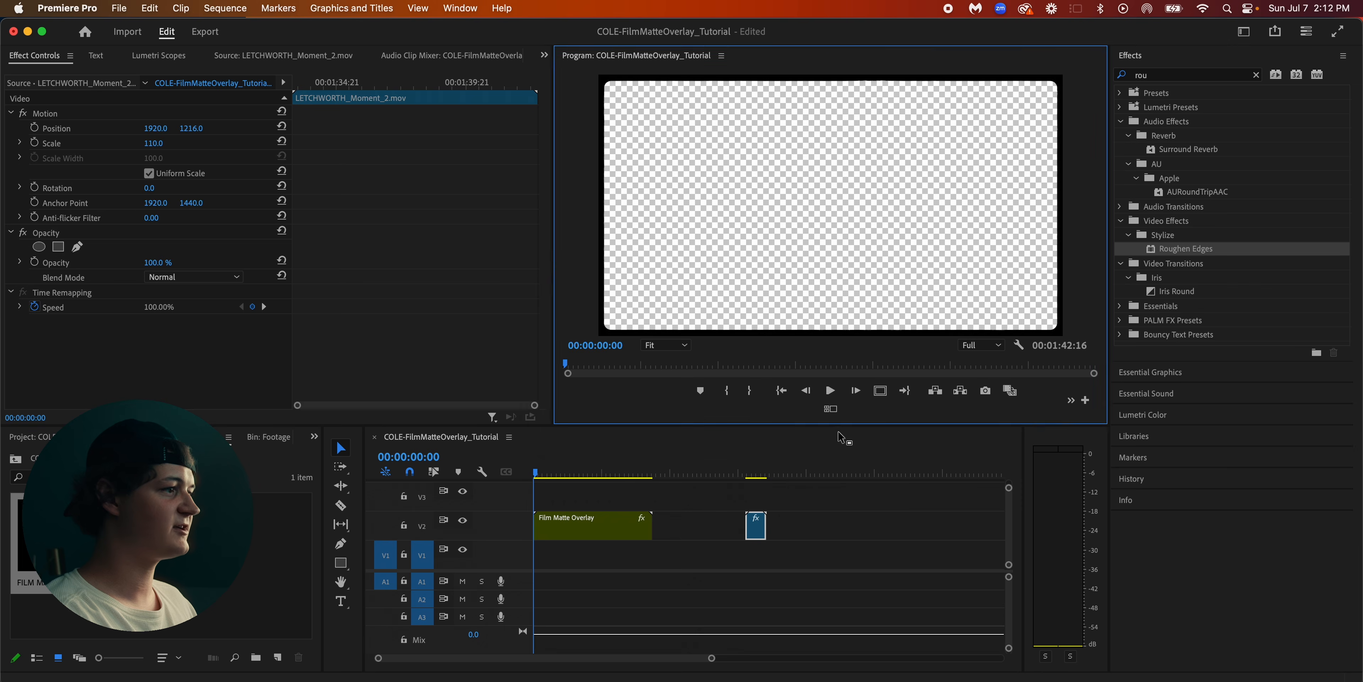
# Return the footage clip to the start of V1 and clear the nested Film Matte Overlay clip from V2
pyautogui.click(700, 554)
pyautogui.click(584, 529)
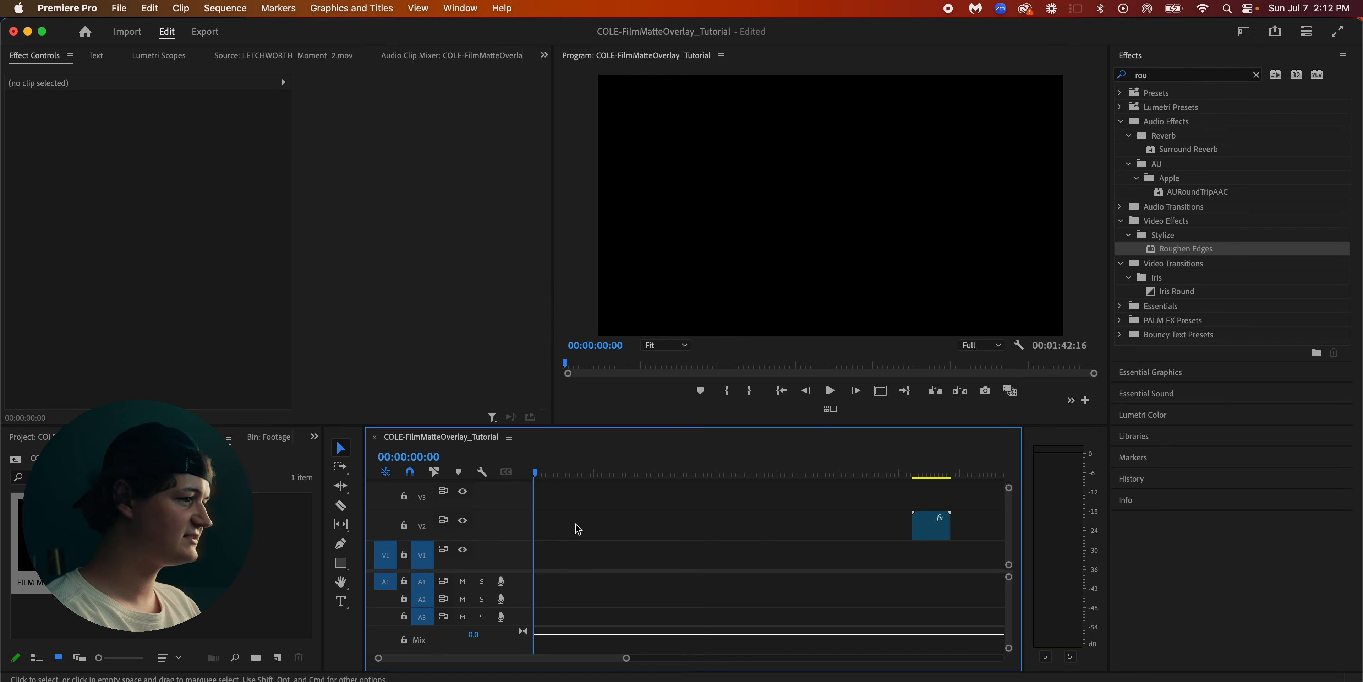
pyautogui.moveTo(930, 529); pyautogui.dragTo(521, 565)
pyautogui.click(629, 533)
# Import the exported PNG matte, placing it on V2 above the footage, and lengthen its clip
pyautogui.press('super+Tab')
pyautogui.moveTo(651, 269); pyautogui.dragTo(955, 505)
pyautogui.click(262, 539)
pyautogui.press('-')
pyautogui.press('-')
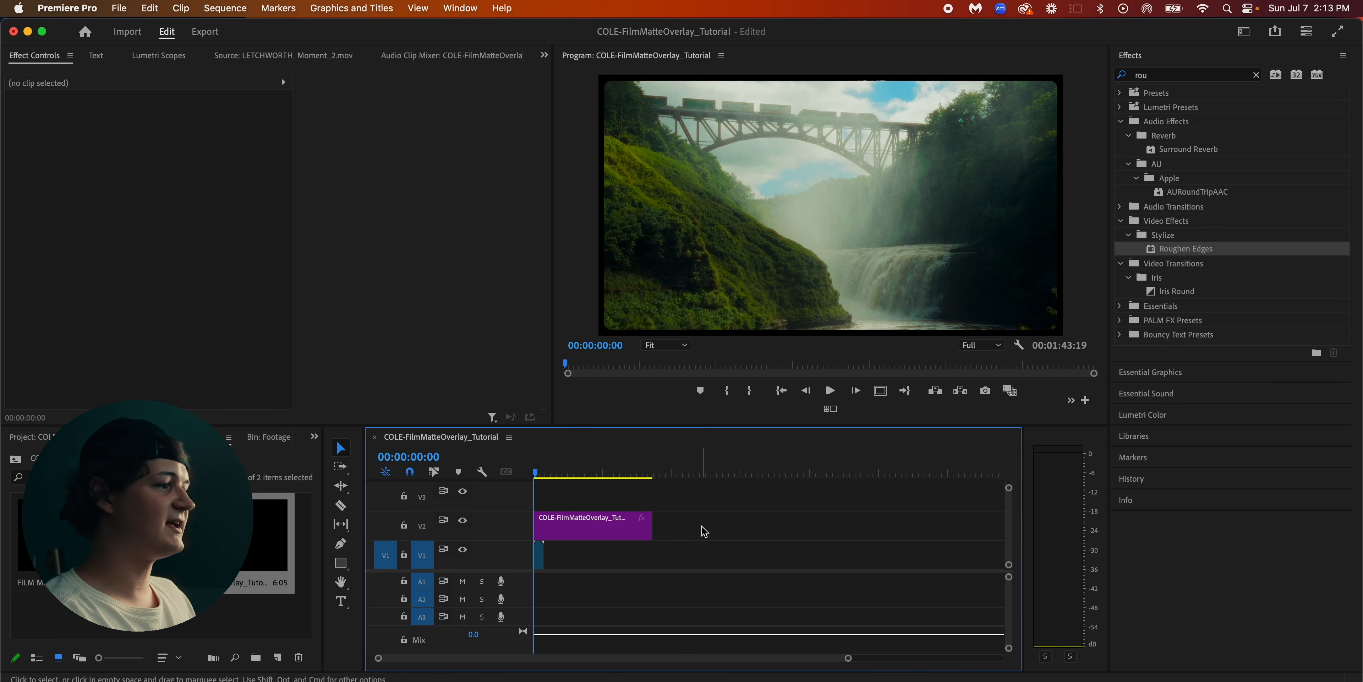
pyautogui.moveTo(646, 532); pyautogui.dragTo(837, 521)
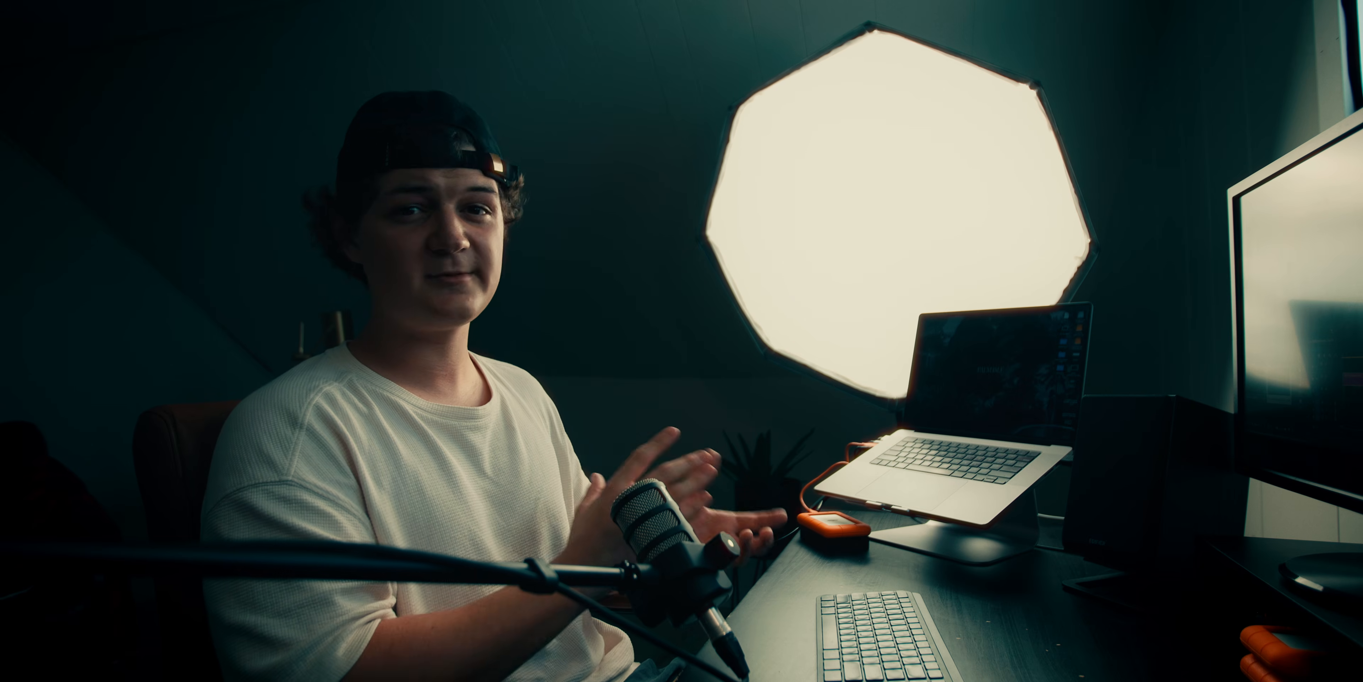